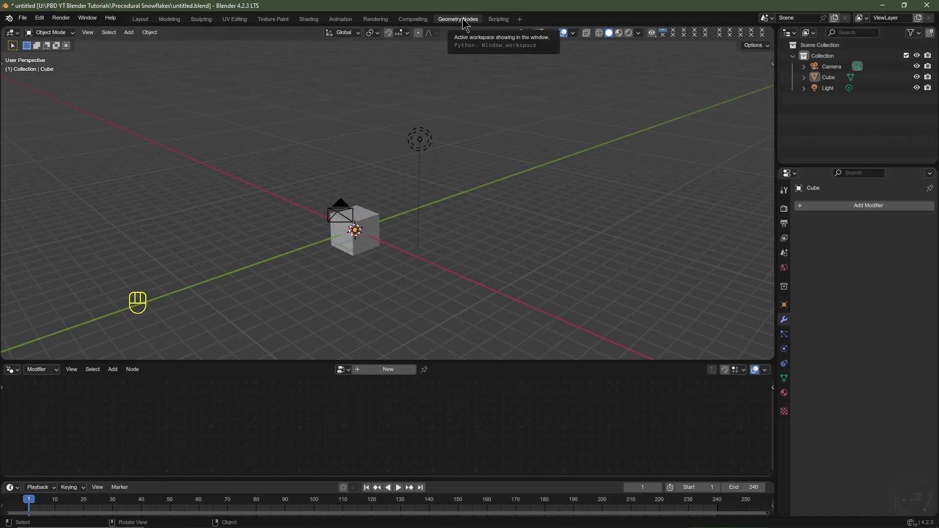
Step: Enlarge the node editor area and create a new geometry node tree on the cube
click(360, 240)
drag(492, 362, 483, 171)
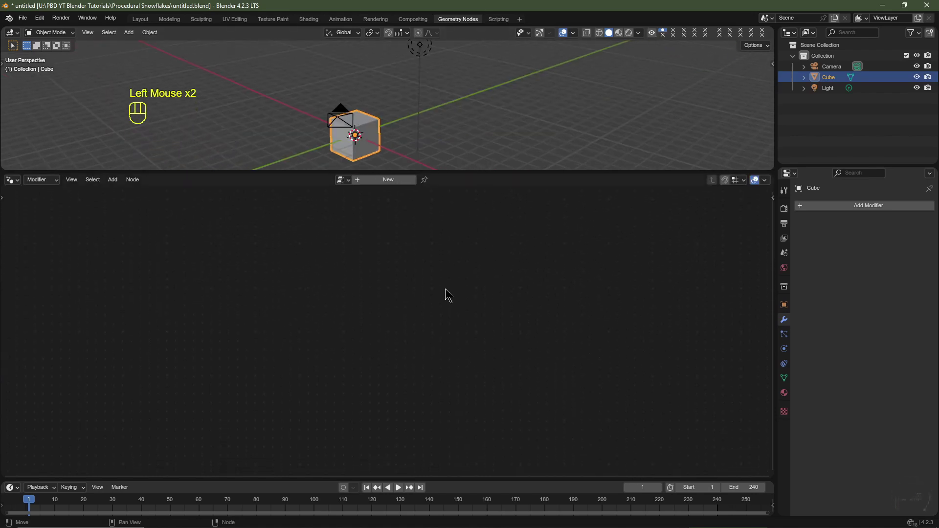
click(391, 180)
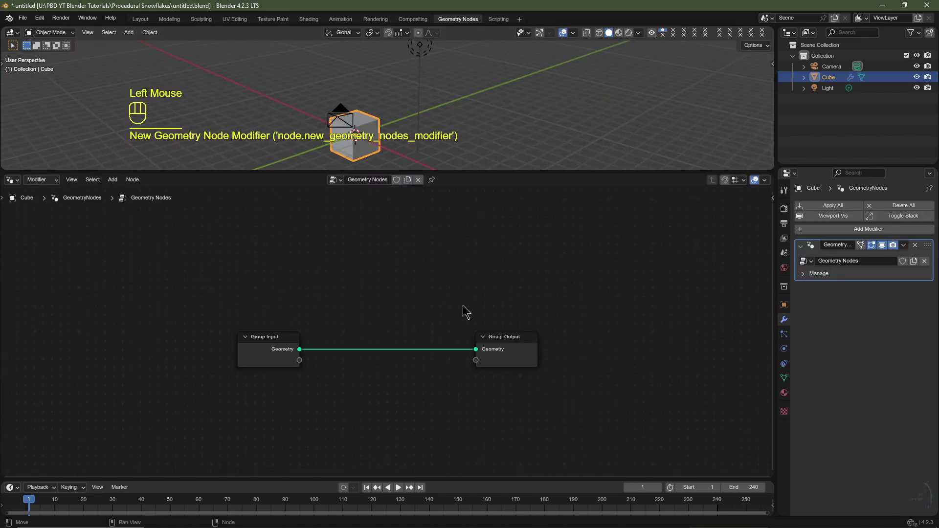
Step: Move the Group Input node farther away from the Group Output node to make room between them
middle_drag(469, 321, 584, 307)
click(386, 330)
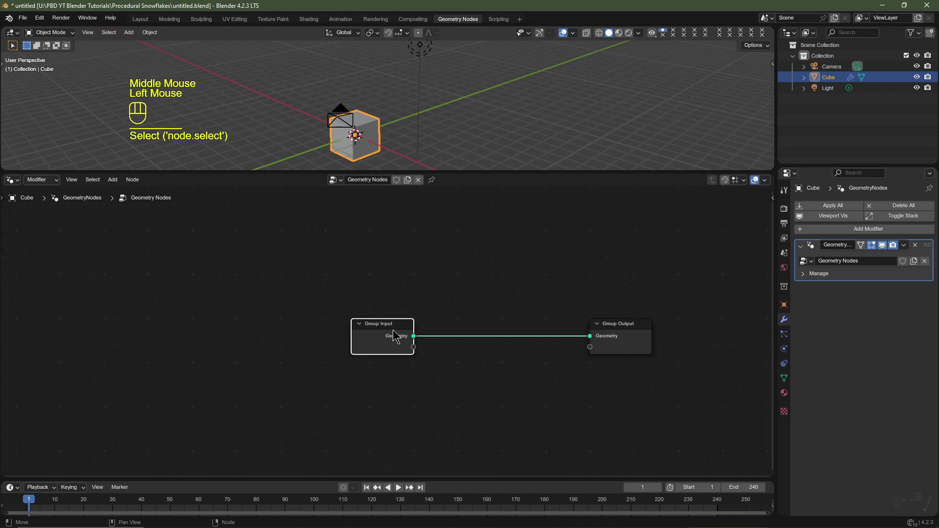
key(g)
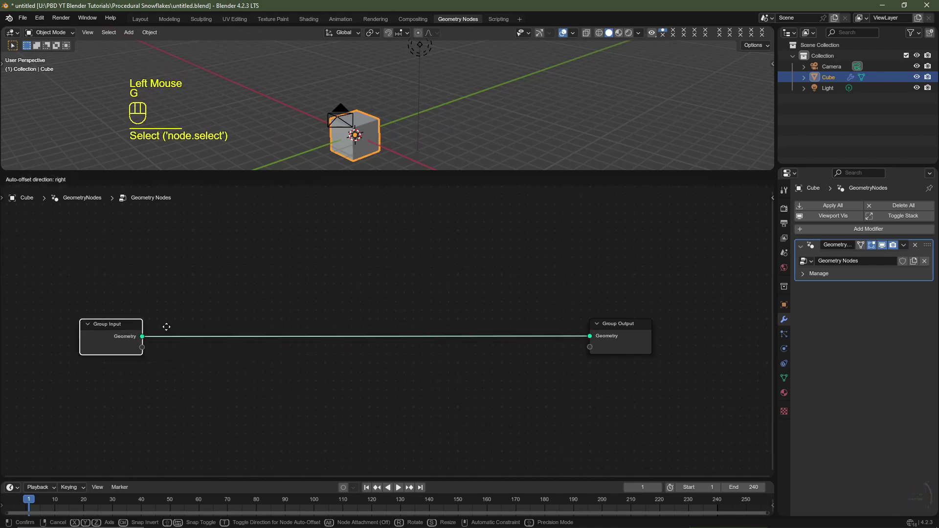
click(169, 335)
click(343, 364)
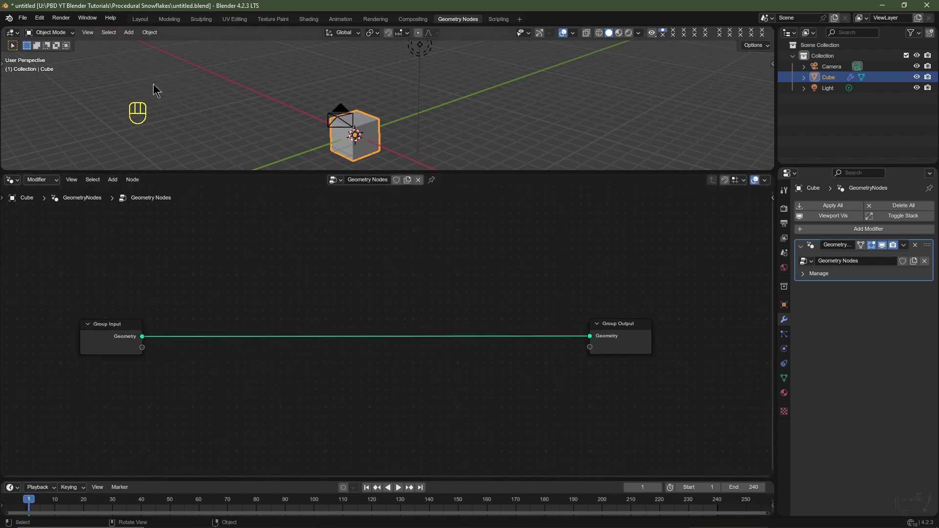
Step: Search the add-ons in the preferences for "node" to check whether Node Wrangler is enabled, and close the preferences
click(40, 19)
click(62, 152)
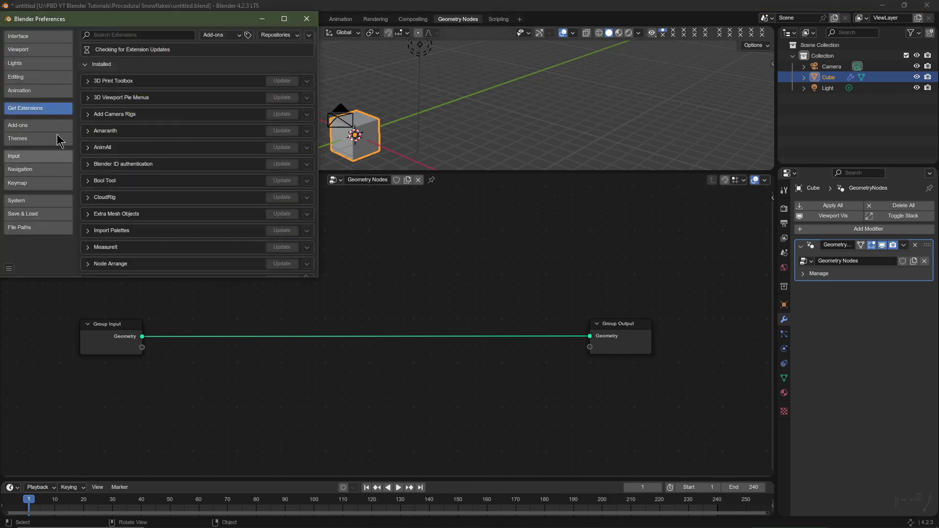
click(34, 128)
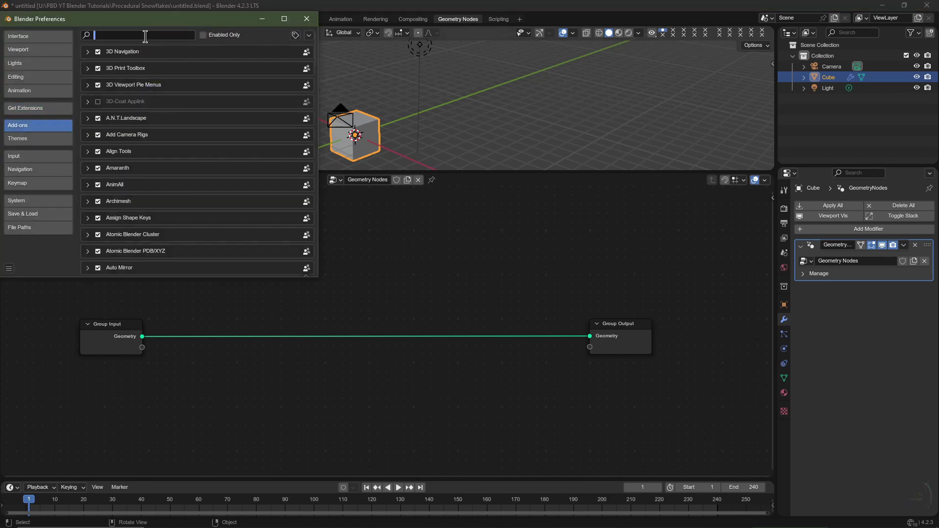
text(node)
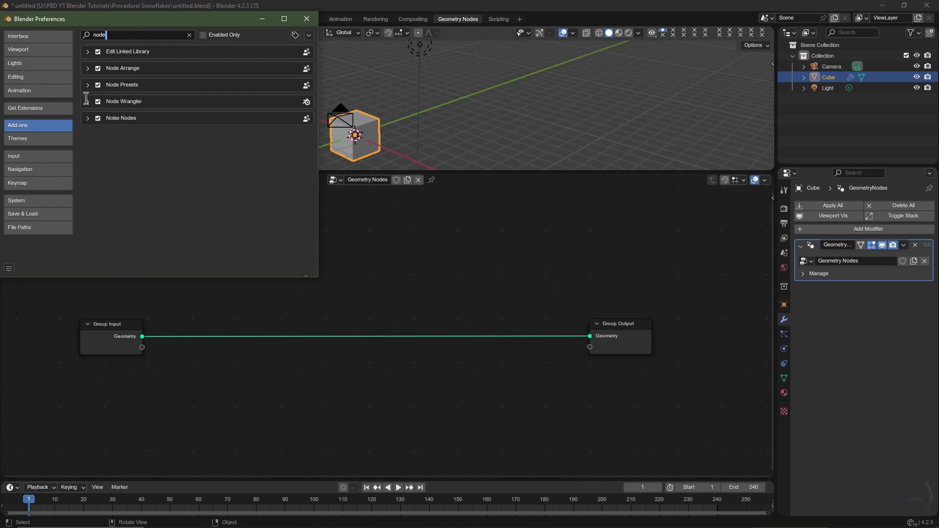
click(306, 19)
Step: Add a Grid mesh primitive node and link its Mesh to the Group Output in place of the original Group Input link
key(shift+a)
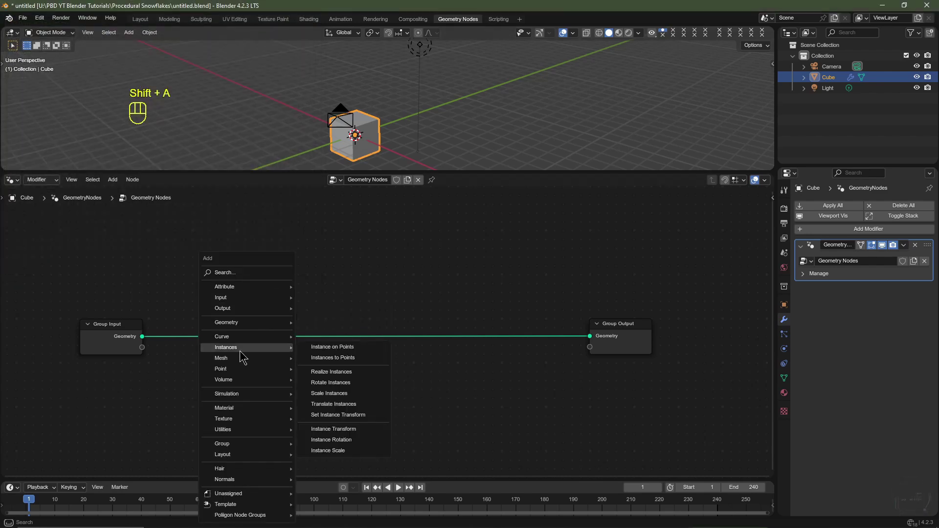
mouse_move(240, 361)
mouse_move(370, 405)
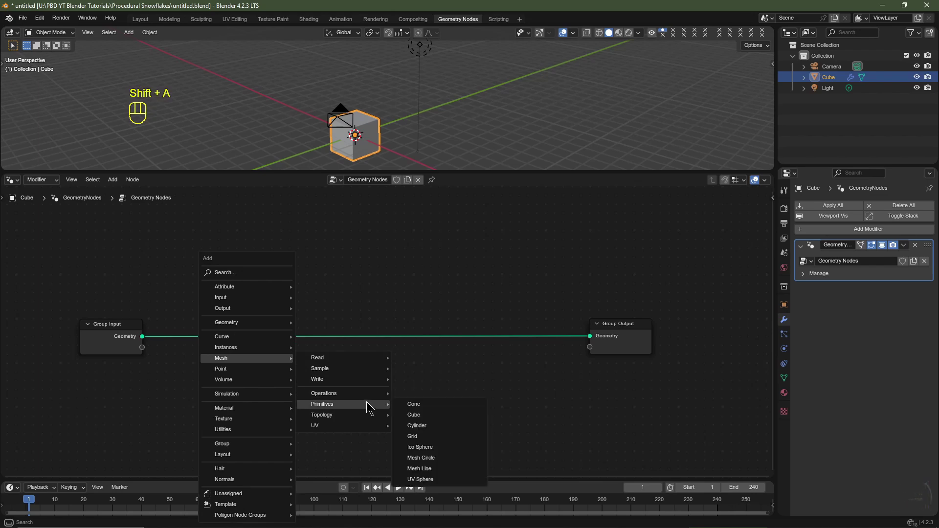
click(425, 437)
click(167, 358)
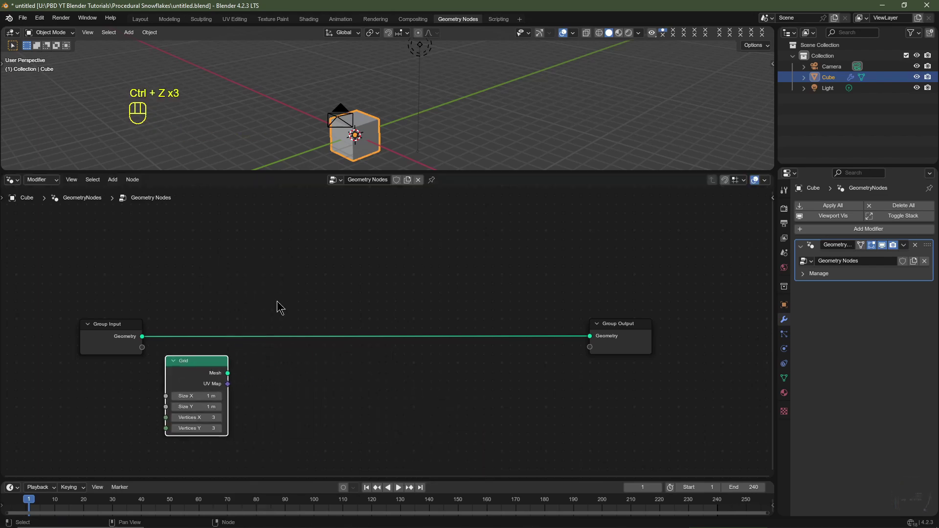
ctrl+right_drag(269, 300, 283, 375)
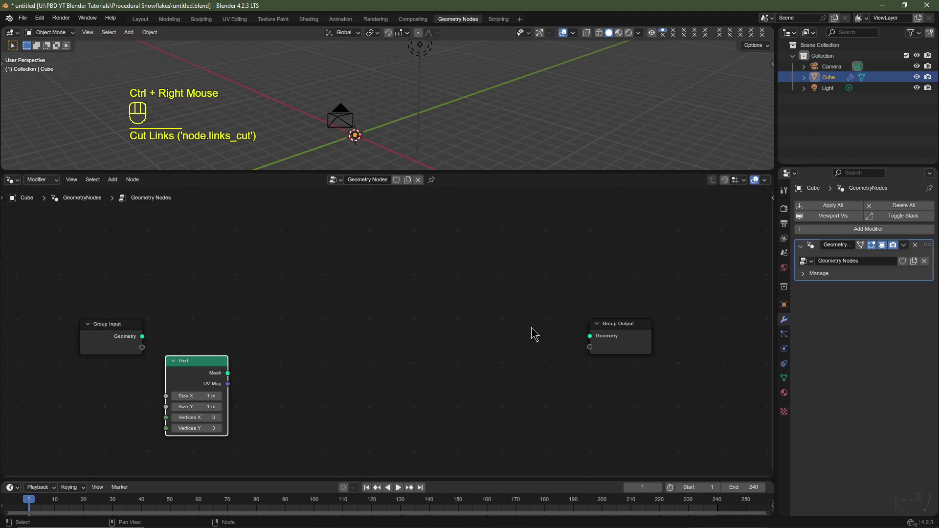
drag(228, 373, 604, 347)
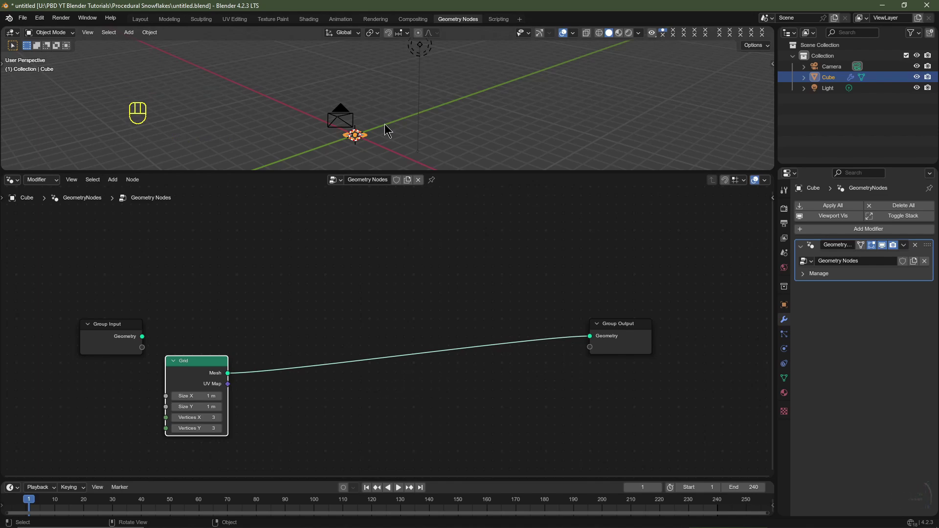
Step: View the grid up close from above and switch the viewport to wireframe shading
key(KP_7)
scroll(401, 127, up, 3)
shift+middle_drag(405, 127, 454, 49)
middle_drag(470, 122, 490, 115)
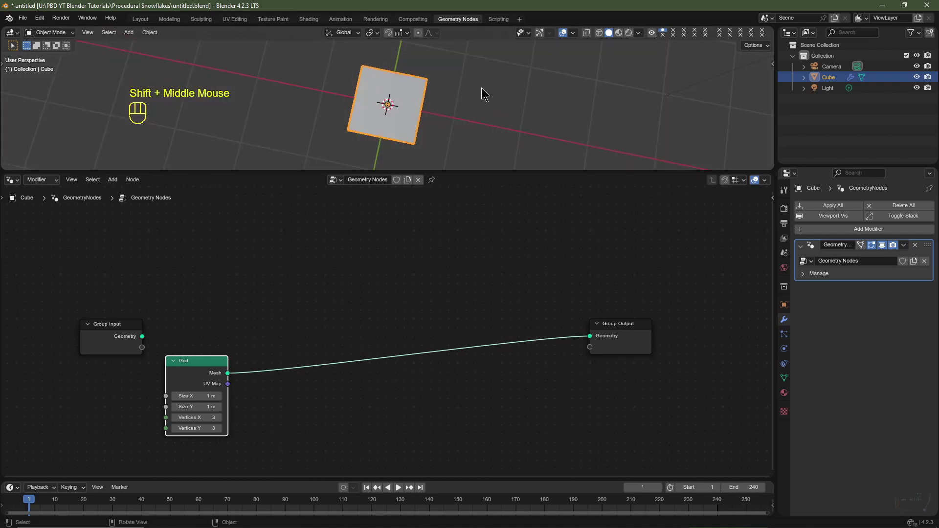
click(600, 33)
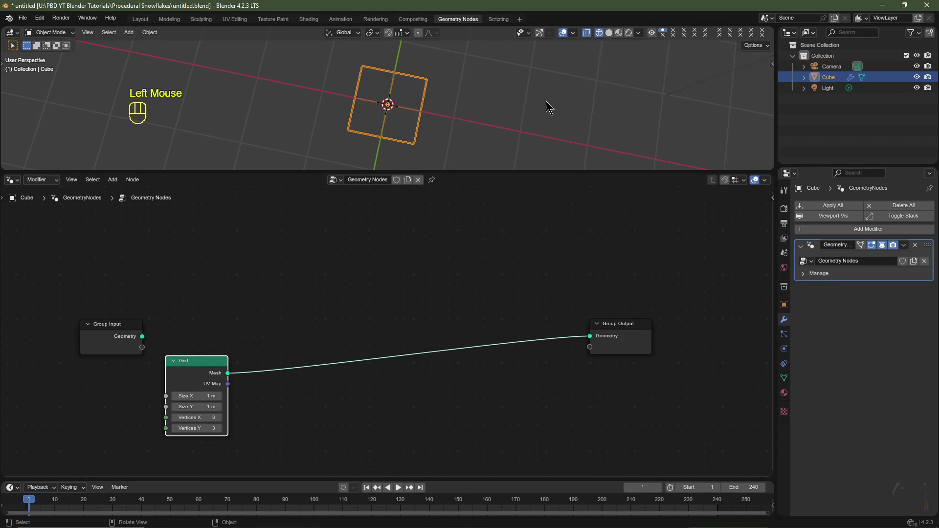
Step: Set the Grid node's Vertices X and Vertices Y to 2
click(219, 429)
click(220, 428)
click(219, 429)
click(219, 429)
click(219, 429)
mouse_move(213, 429)
mouse_down()
mouse_move(177, 429)
mouse_move(216, 419)
mouse_move(323, 419)
mouse_move(181, 418)
mouse_move(247, 429)
mouse_move(208, 429)
mouse_up()
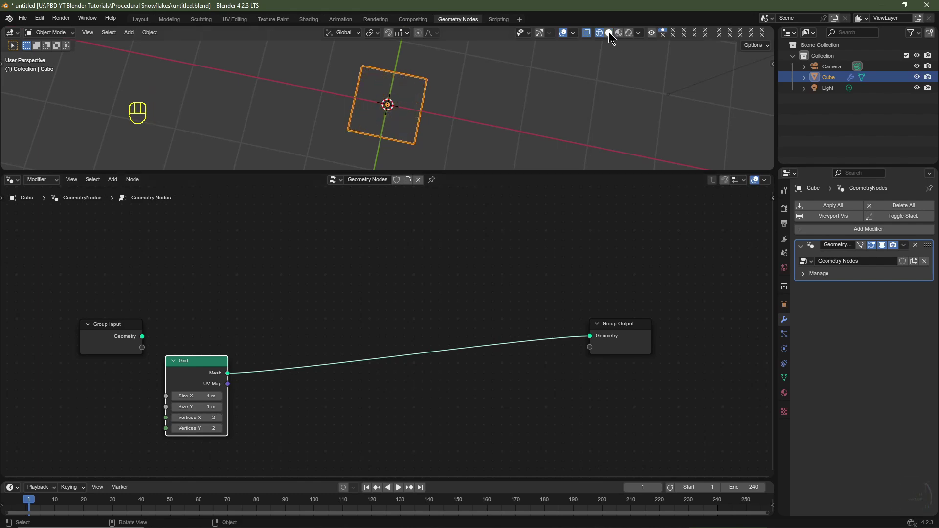
Step: Restore solid viewport shading and line up the Grid node beside the Group Input node, undoing any stray changes
click(610, 33)
click(263, 294)
key(ctrl+z)
key(ctrl+z)
key(ctrl+z)
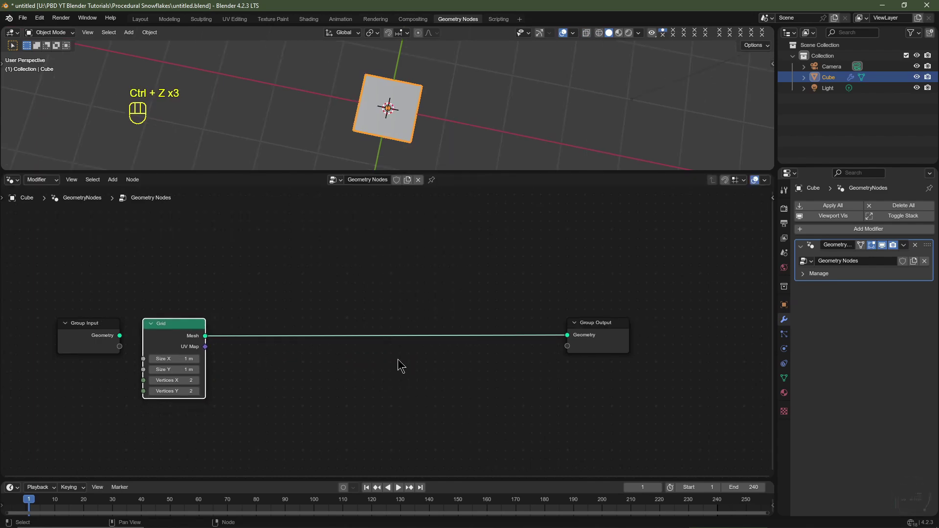
Step: Insert an Instance on Points node before the Group Output and move the Grid's mesh link to its Instance input
key(shift+a)
mouse_move(388, 348)
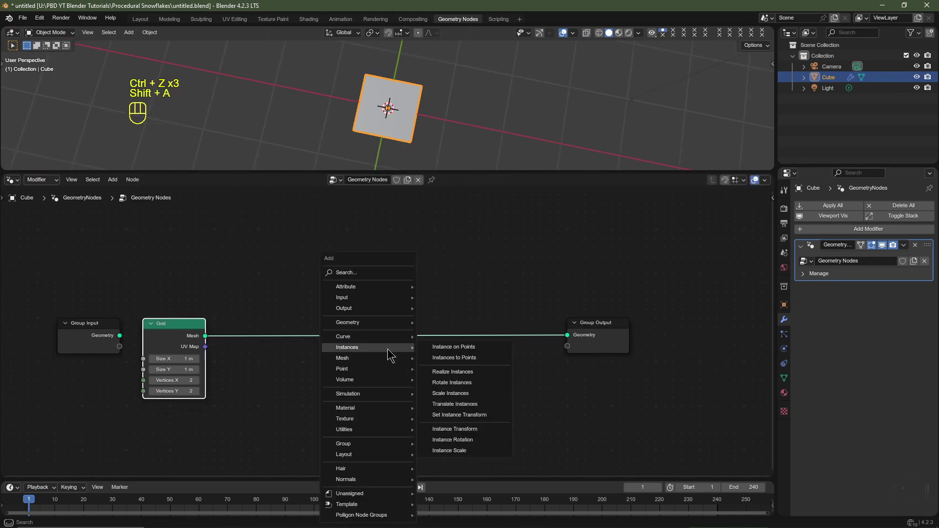
click(456, 347)
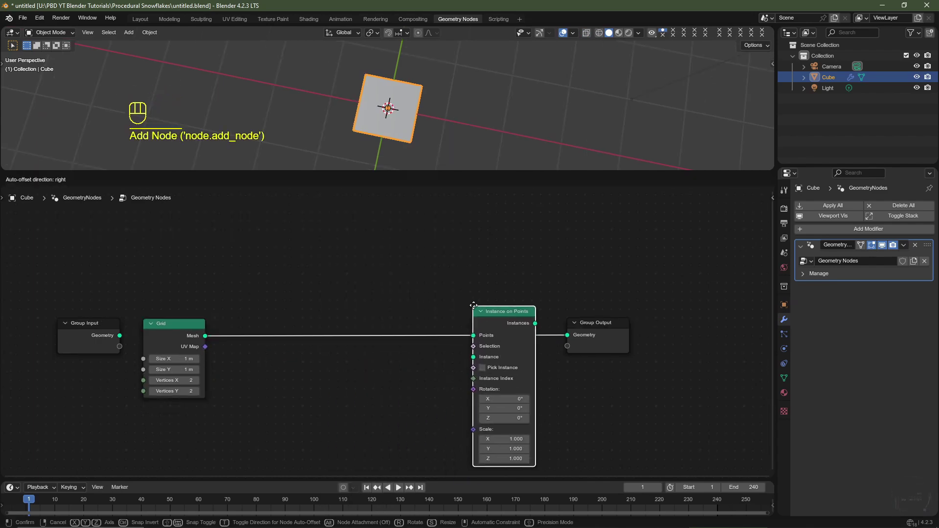
click(477, 301)
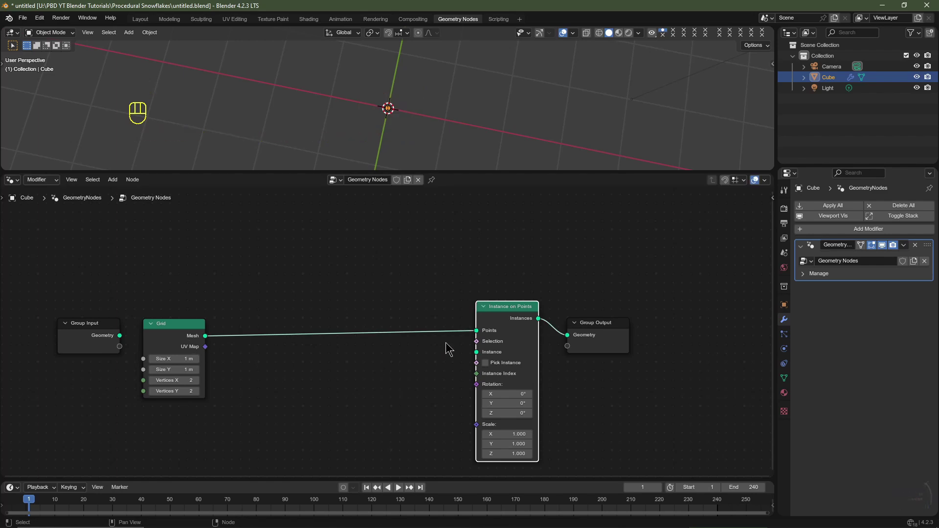
drag(477, 336, 476, 352)
Step: Add a Curve Circle node with resolution 6 and connect its Curve to the Points input of Instance on Points
key(shift+a)
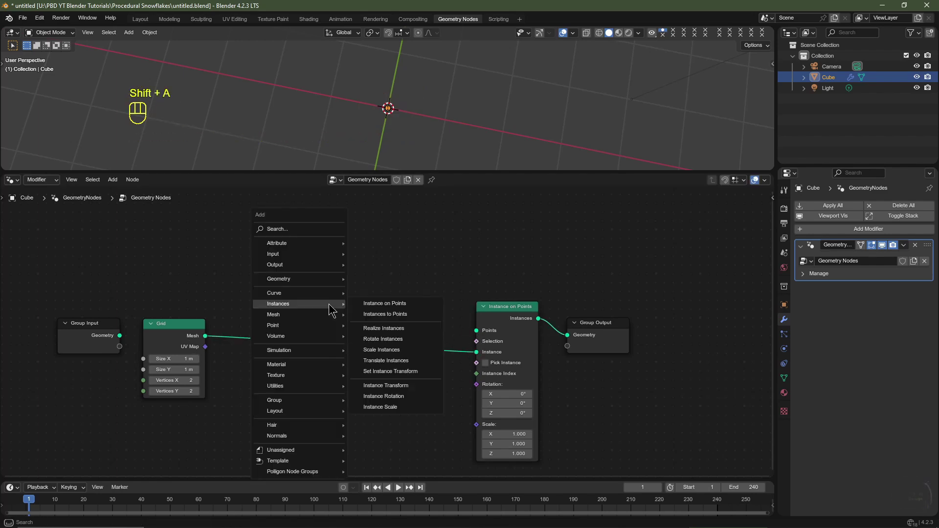
mouse_move(319, 293)
mouse_move(404, 331)
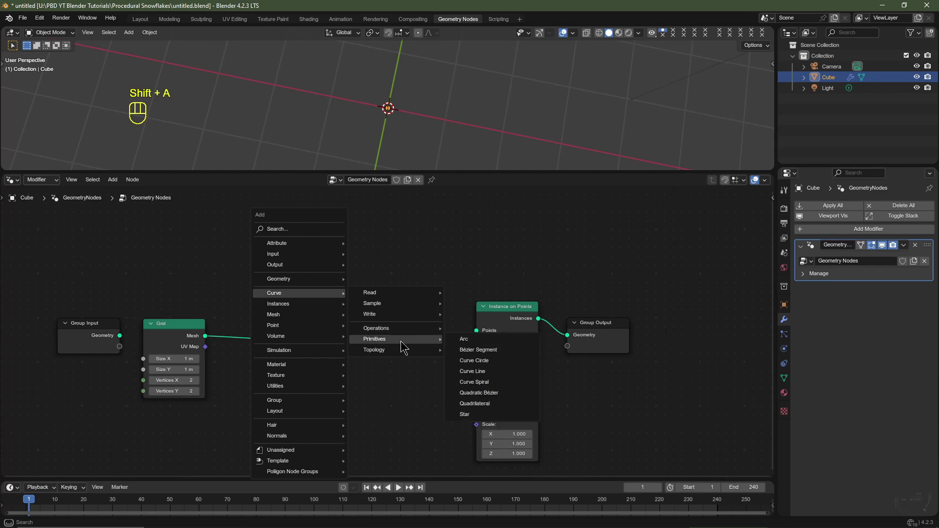
click(480, 362)
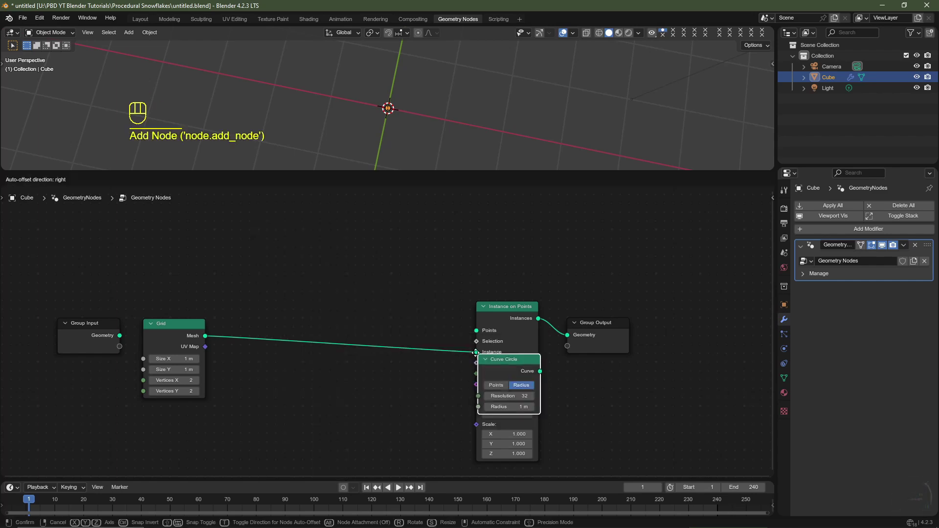
click(417, 310)
double_click(417, 310)
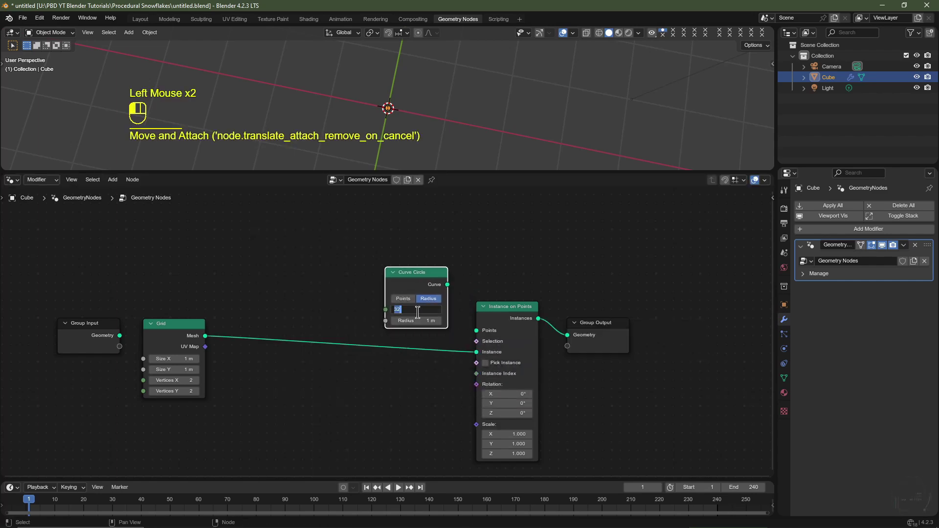
key(Return)
drag(448, 284, 477, 331)
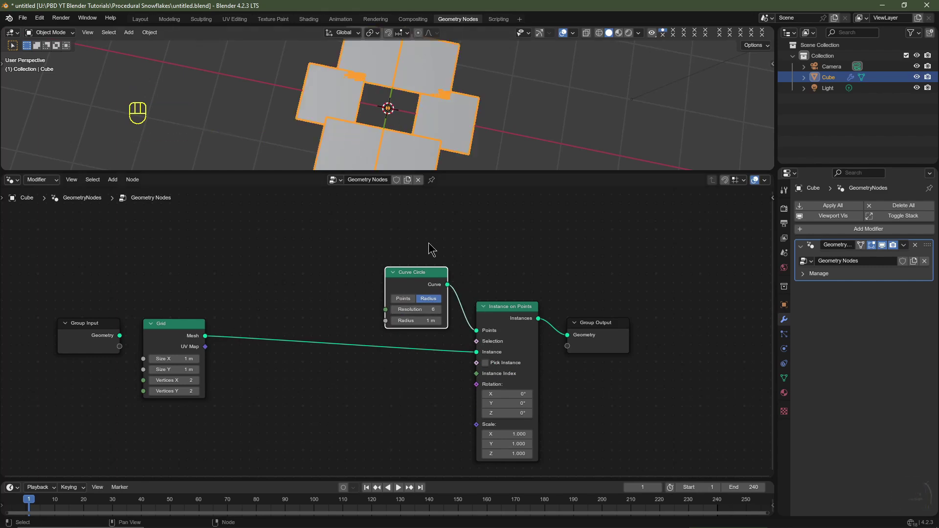
Step: Preview the Curve Circle through a Viewer node, try a different resolution, and remove the viewer and the trial change
key(shift+ctrl)
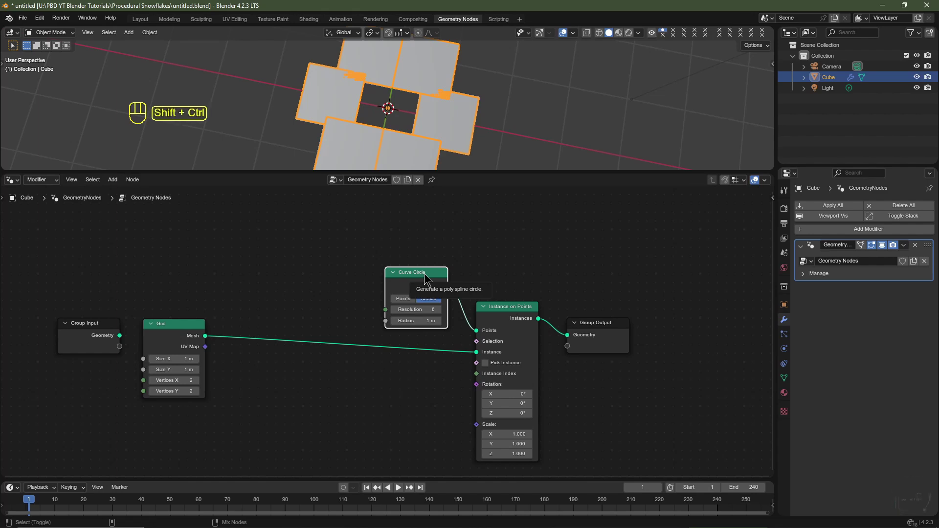
ctrl+shift+click(425, 279)
drag(529, 270, 547, 237)
mouse_move(416, 310)
mouse_down()
mouse_move(470, 309)
mouse_move(406, 309)
mouse_move(470, 309)
mouse_move(409, 309)
mouse_move(465, 310)
mouse_move(409, 309)
mouse_move(450, 309)
mouse_move(429, 309)
mouse_up()
click(532, 245)
key(x)
key(ctrl+z)
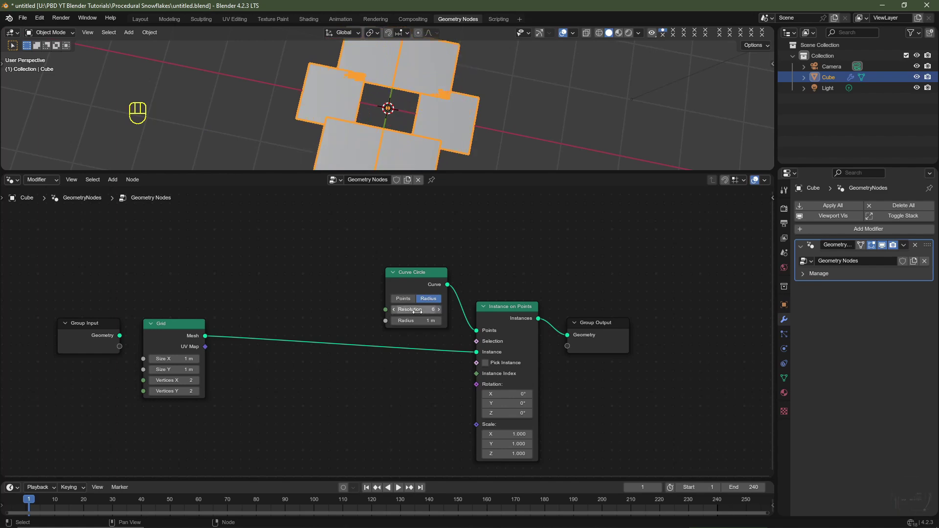
Step: Move the Grid node farther away from Instance on Points to make room for more nodes
scroll(416, 312, down, 2)
middle_drag(416, 312, 436, 300)
click(193, 317)
drag(194, 318, 135, 345)
drag(248, 310, 200, 326)
scroll(298, 345, up, 3)
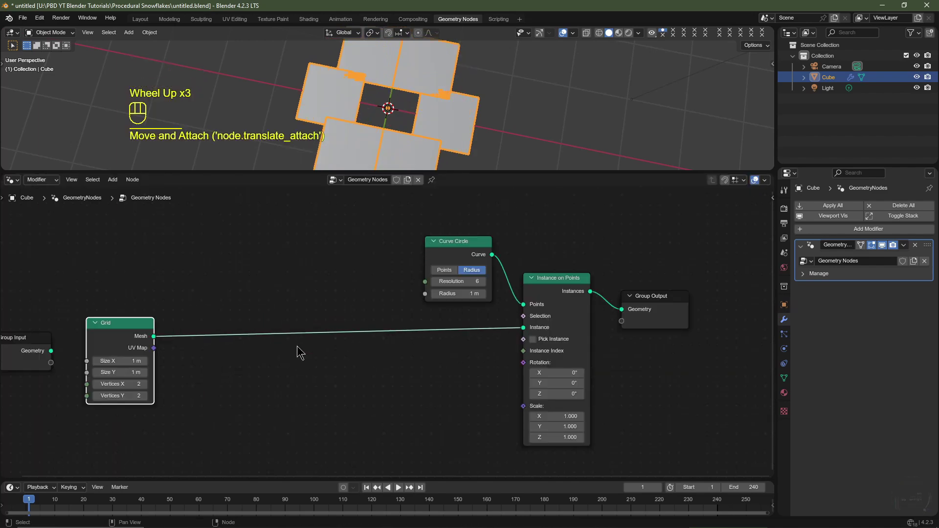
Step: Insert a Transform Geometry node on the link between the Grid and Instance on Points nodes
shift+scroll(298, 347, down, 2)
key(shift+a)
mouse_move(211, 325)
mouse_move(282, 359)
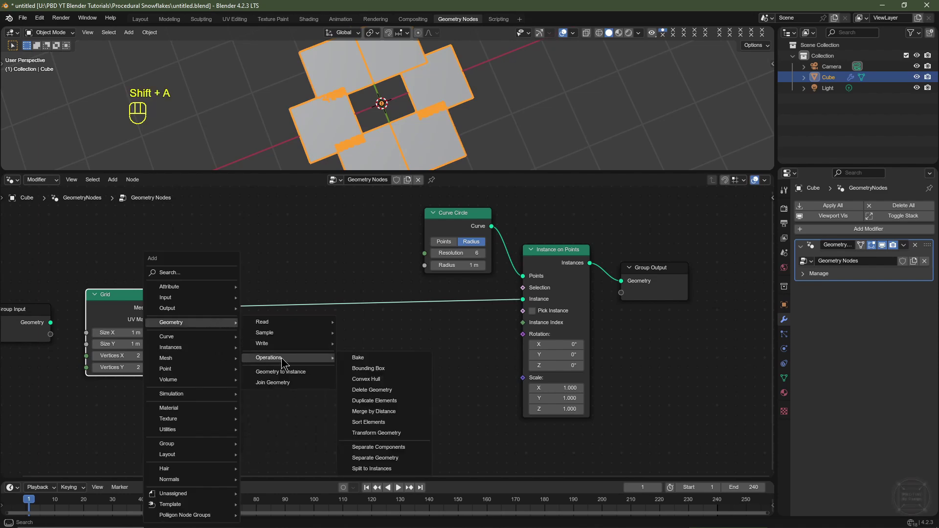
click(397, 434)
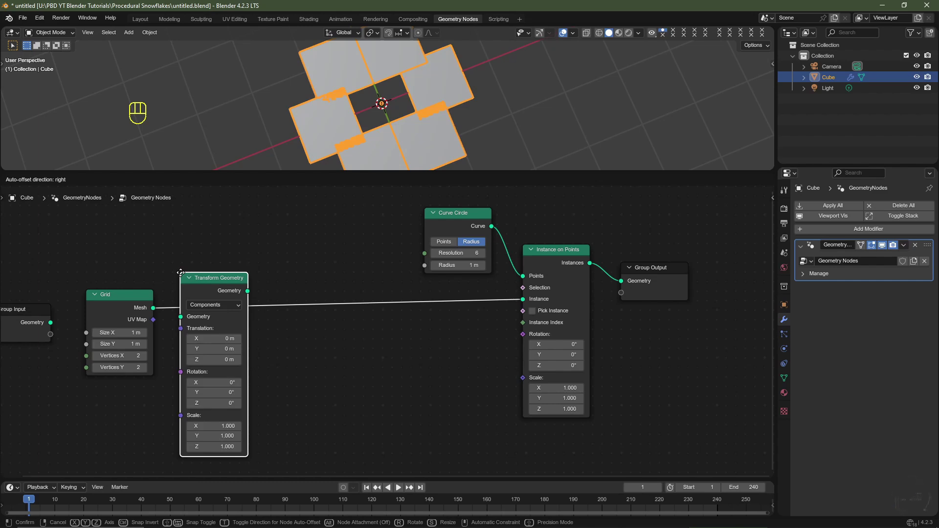
click(181, 273)
Step: Set the Transform Geometry rotation to X 2°, Y -2° and Z 4.5°
middle_drag(224, 383, 230, 357)
click(229, 357)
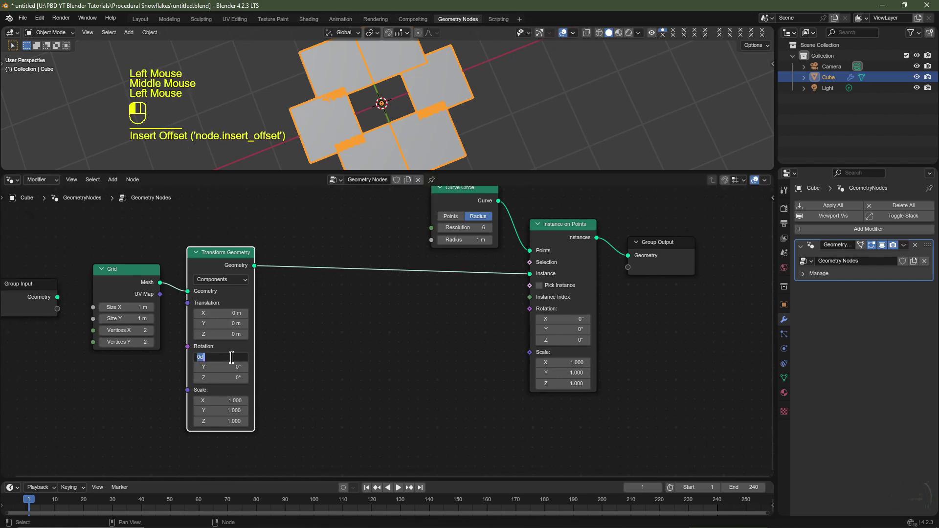
text(2)
key(Tab)
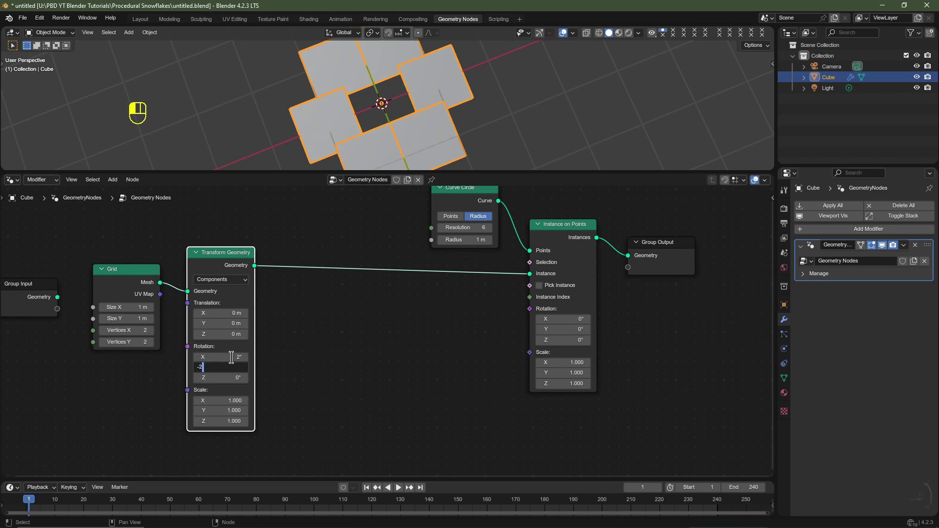
key(Tab)
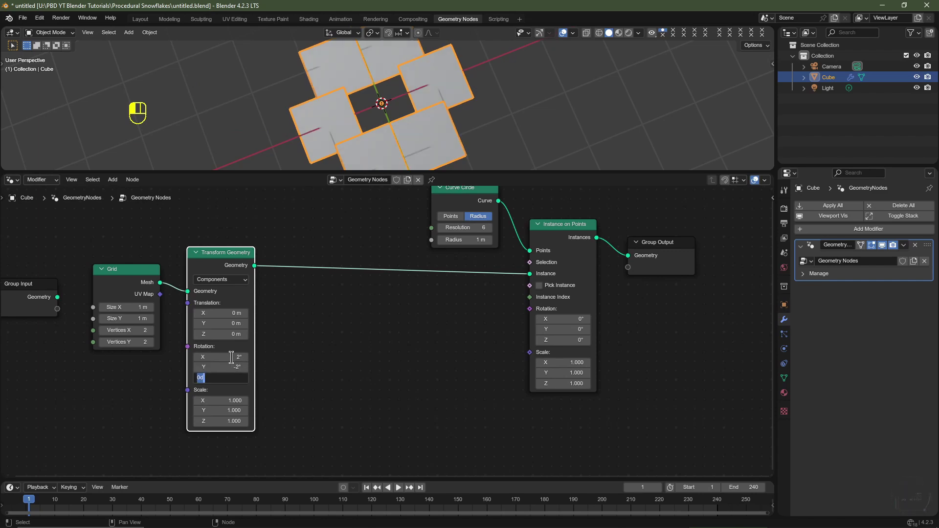
text(4.5)
key(Return)
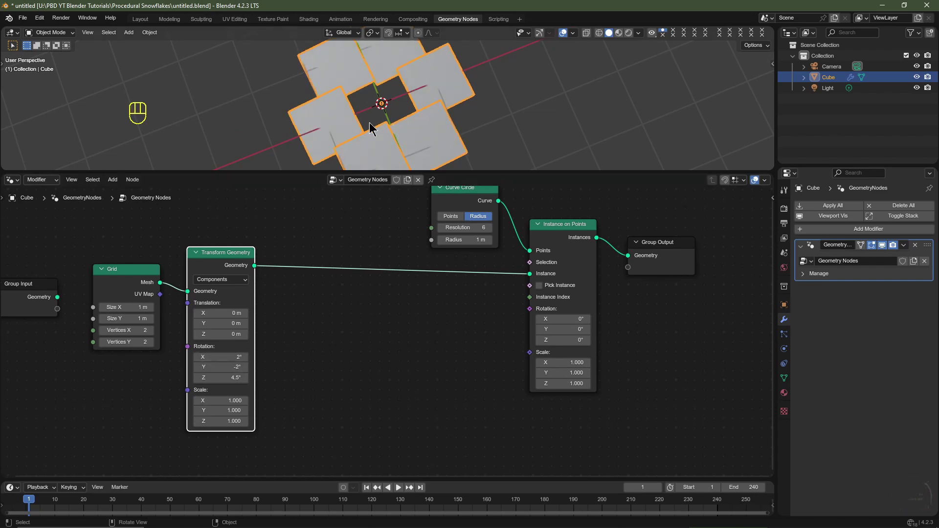
Step: Insert a Distribute Points on Faces node on the link between Transform Geometry and Instance on Points
middle_drag(395, 100, 386, 118)
middle_drag(305, 342, 291, 341)
key(shift+a)
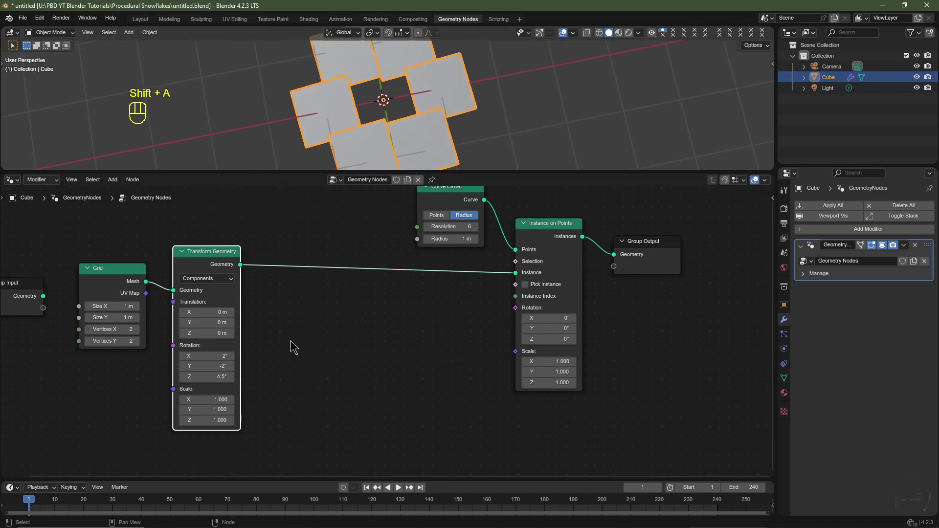
key(shift+a)
mouse_move(295, 338)
mouse_move(289, 359)
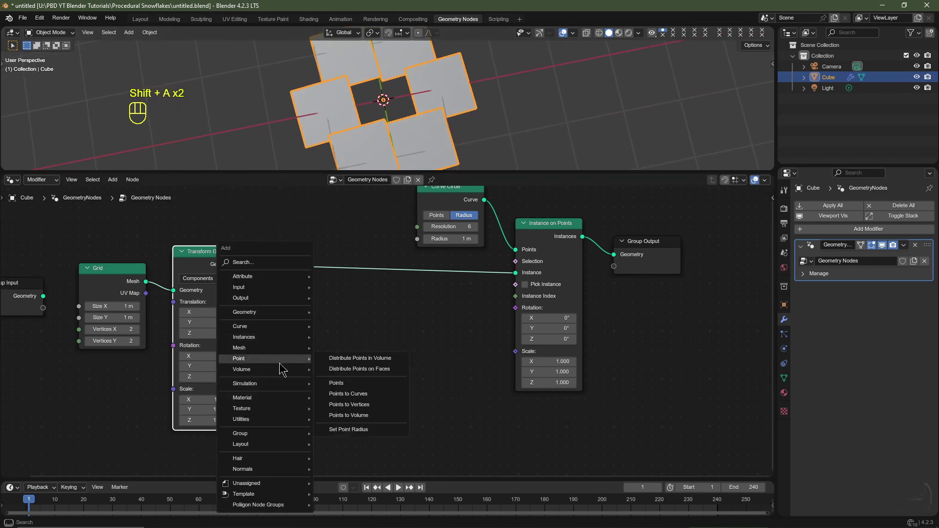
click(347, 369)
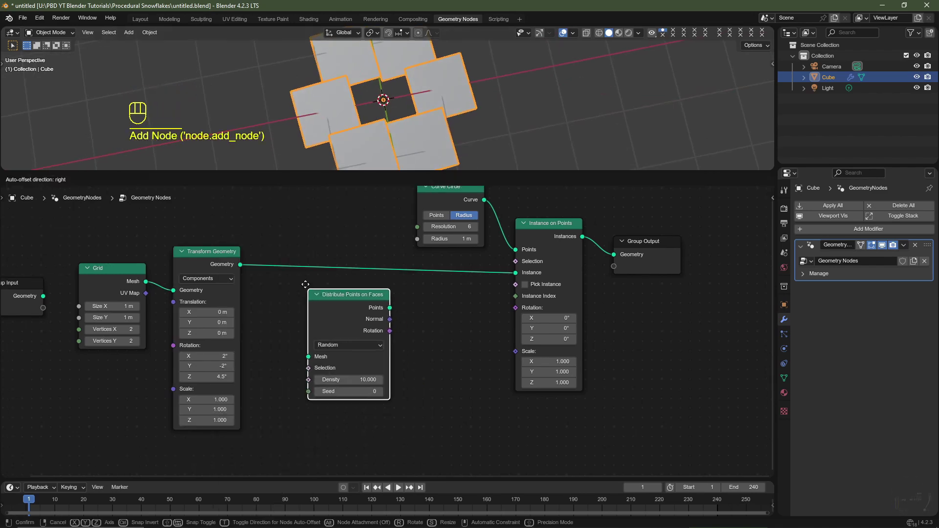
click(274, 248)
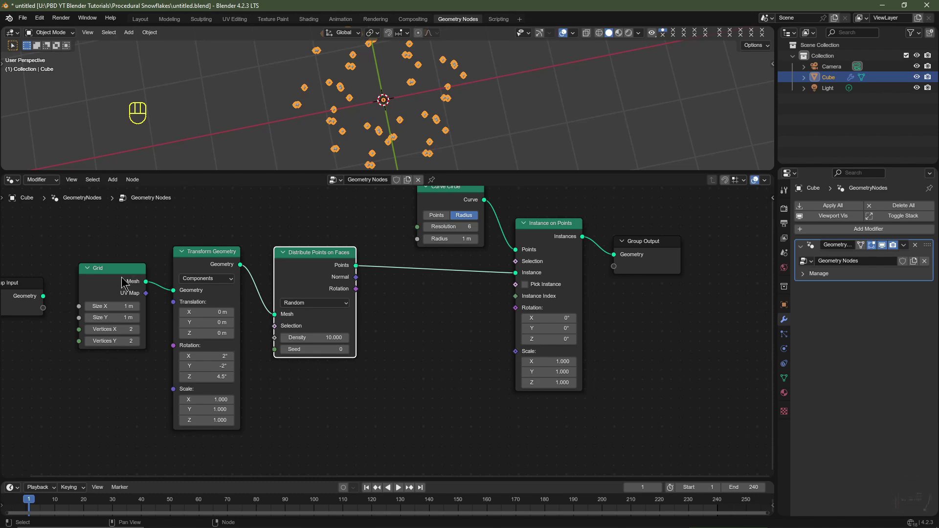
Step: Set the Distribute Points on Faces method to Poisson Disk with a Distance Min of 0.5 m
middle_drag(442, 191, 428, 232)
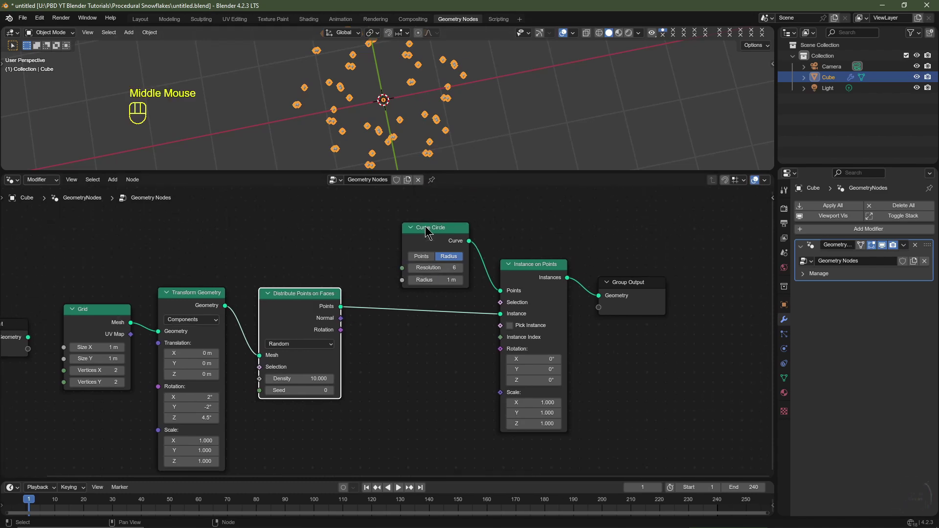
middle_drag(422, 332, 427, 273)
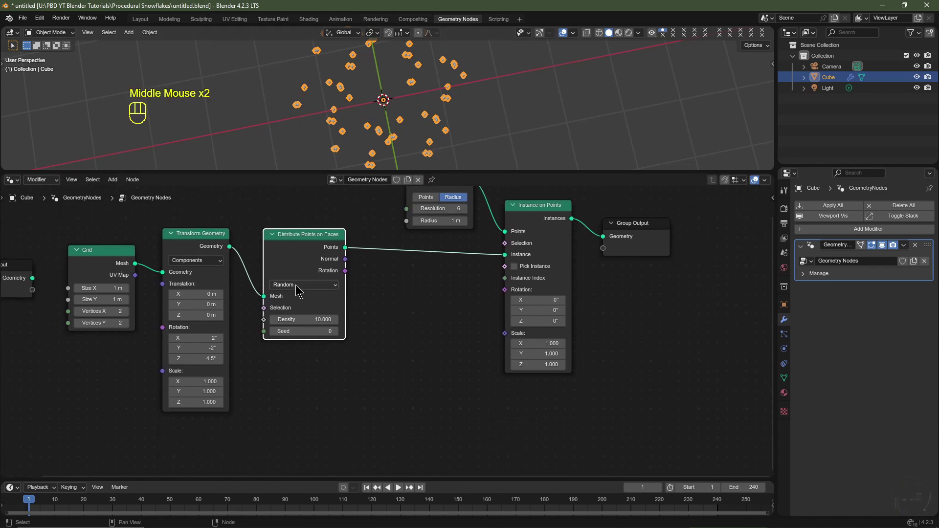
click(299, 285)
click(299, 320)
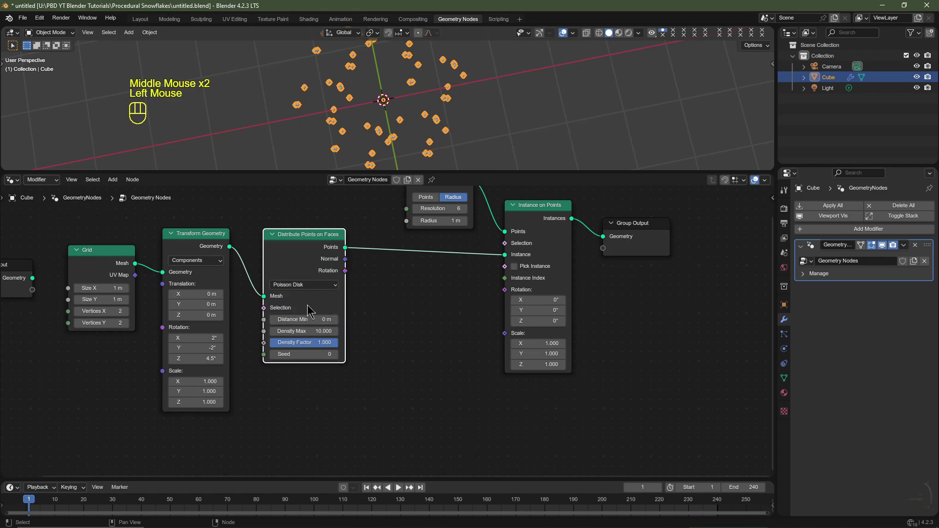
click(307, 320)
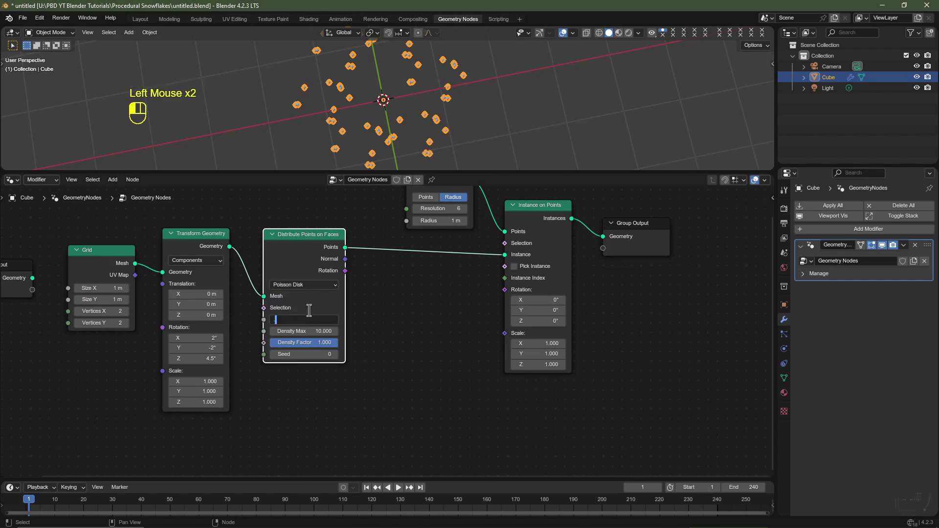
key(Return)
Step: Insert a second Instance on Points node after Distribute Points on Faces and feed the Grid's Mesh into its Instance input
key(shift+a)
mouse_move(371, 306)
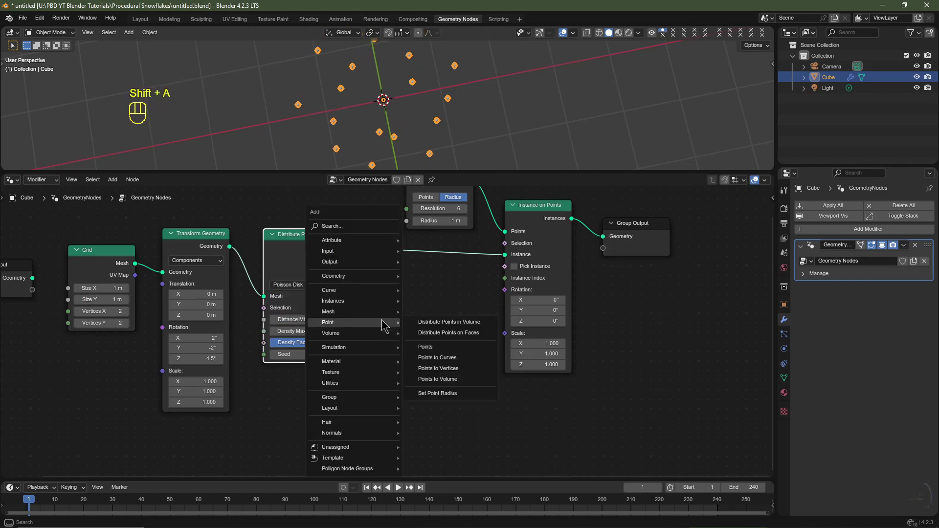
click(439, 301)
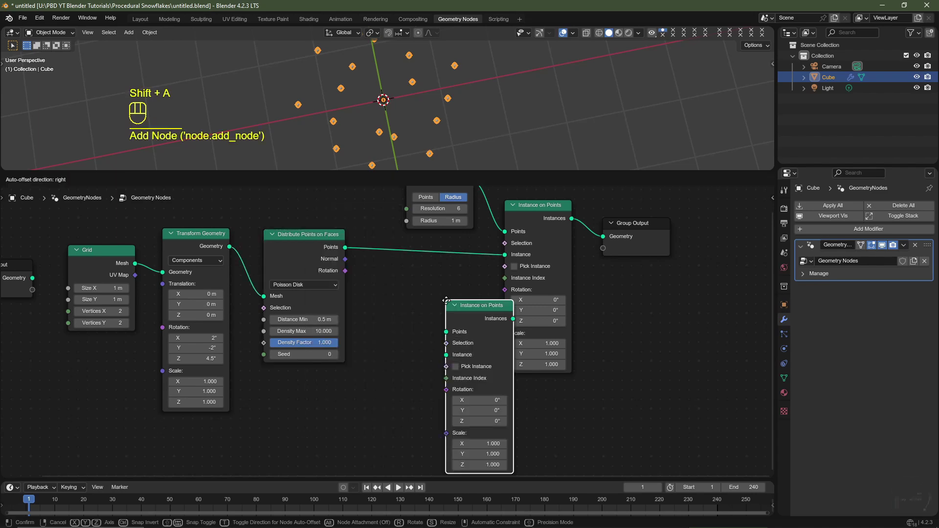
click(382, 240)
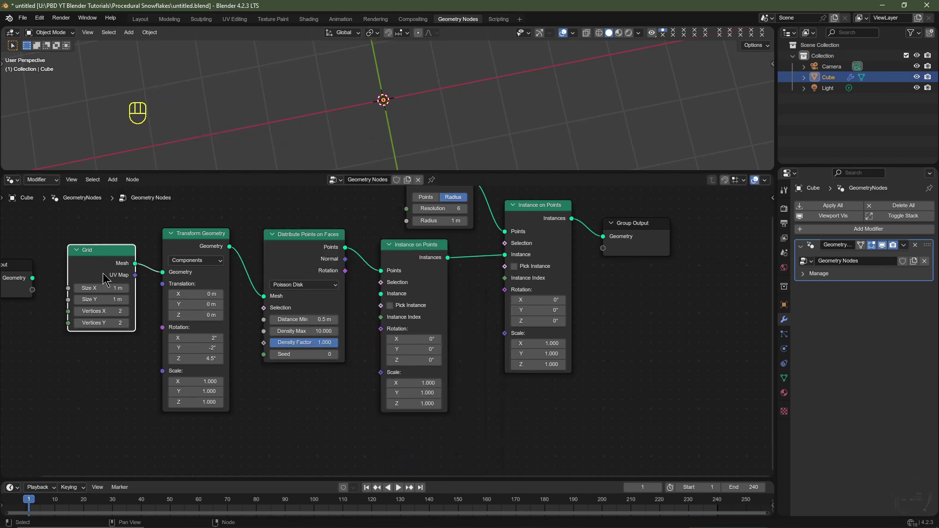
drag(136, 264, 381, 294)
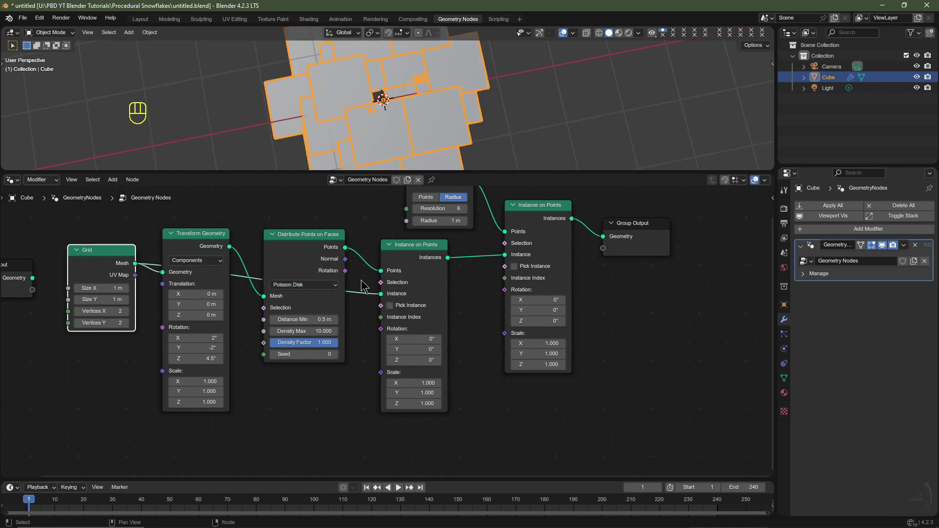
Step: Route the link from the Grid to the second Instance on Points above the nodes in between using two reroute points
shift+right_drag(365, 282, 366, 333)
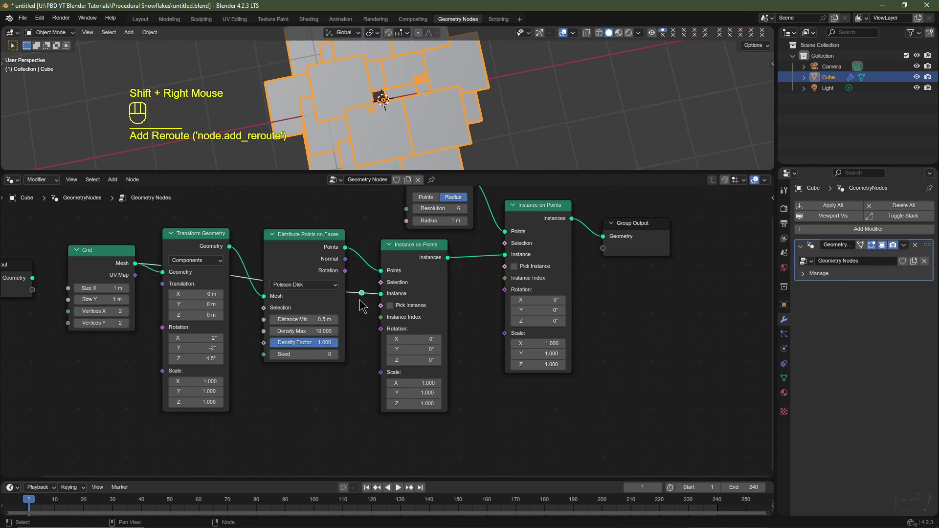
key(g)
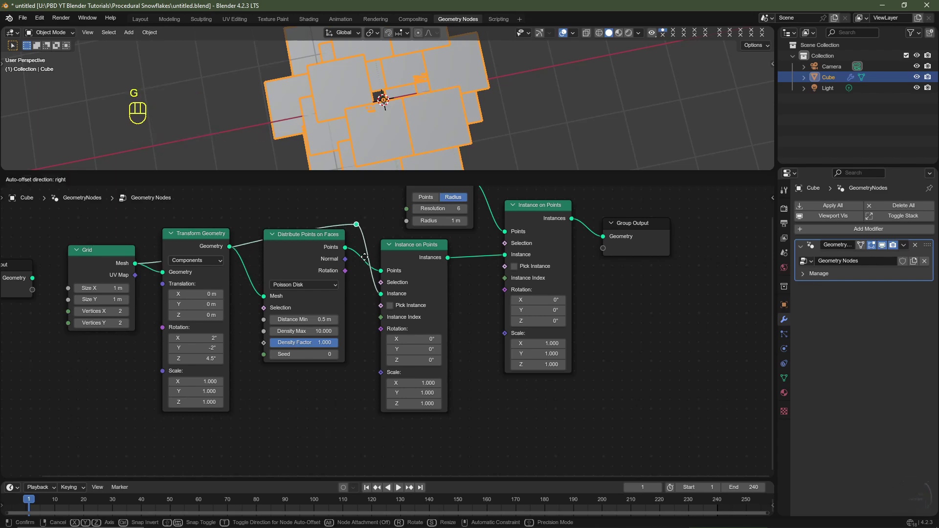
click(367, 244)
shift+right_drag(309, 201, 327, 230)
key(g)
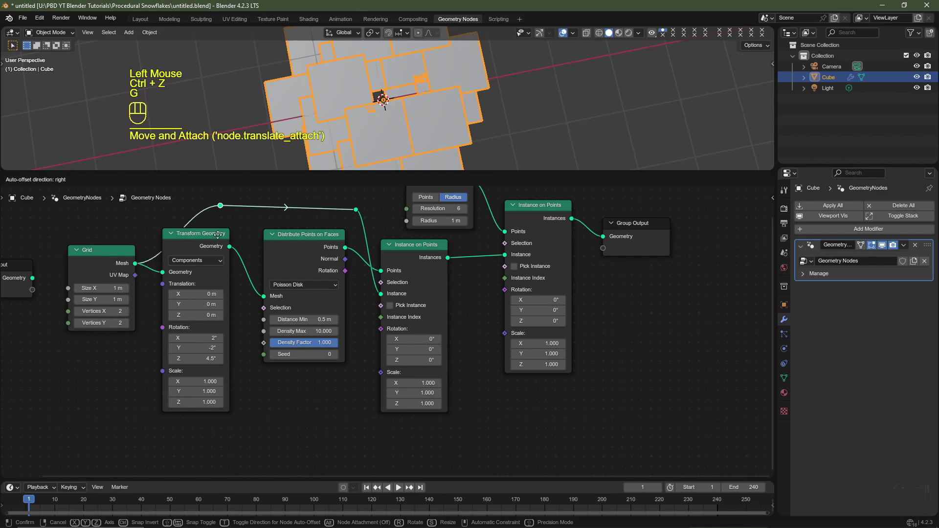
click(217, 235)
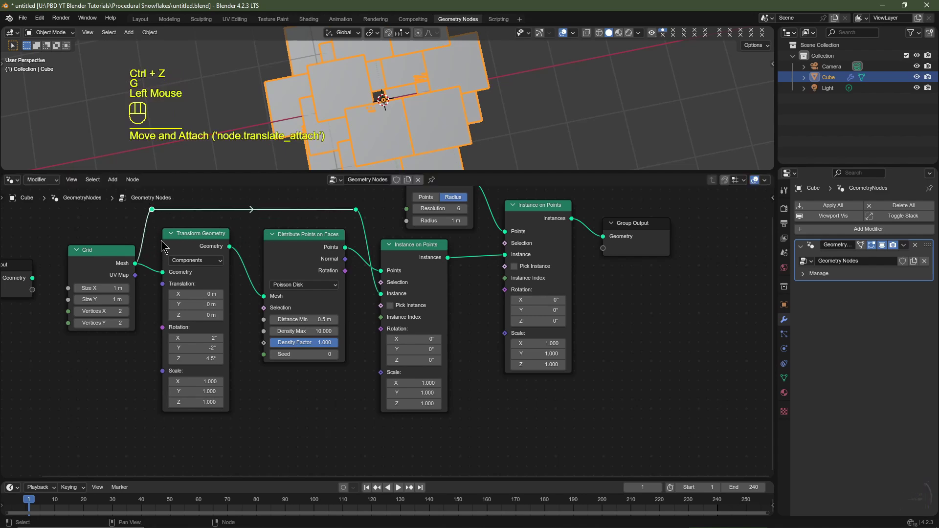
Step: Add a Random Value node of type Vector below Distribute Points on Faces and connect it to the second Instance on Points node's Rotation
scroll(366, 331, down, 2)
middle_drag(366, 331, 359, 353)
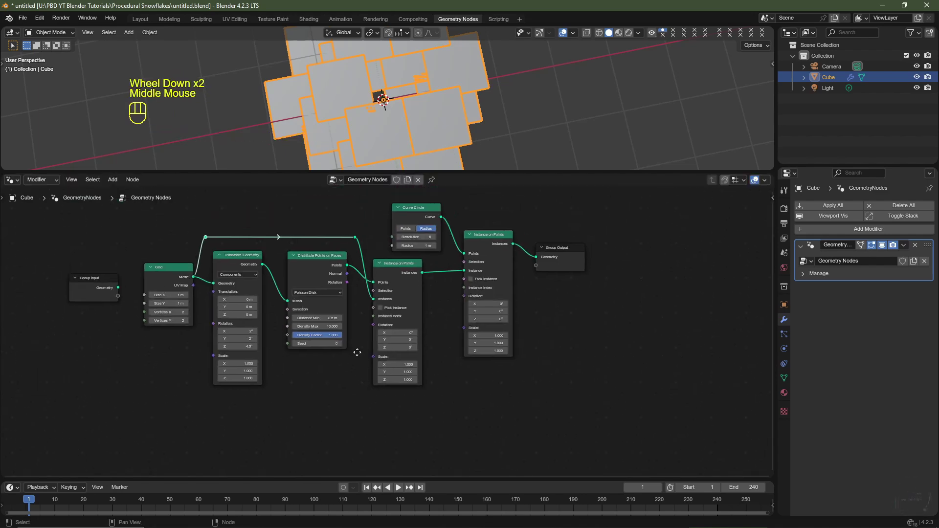
scroll(363, 354, up, 1)
drag(389, 350, 431, 350)
right_click(388, 350)
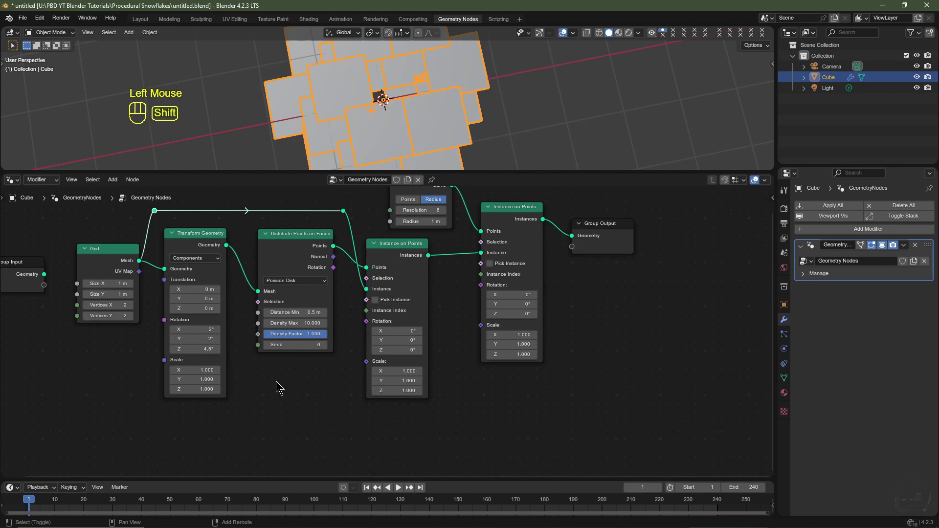
key(shift+a)
mouse_move(257, 429)
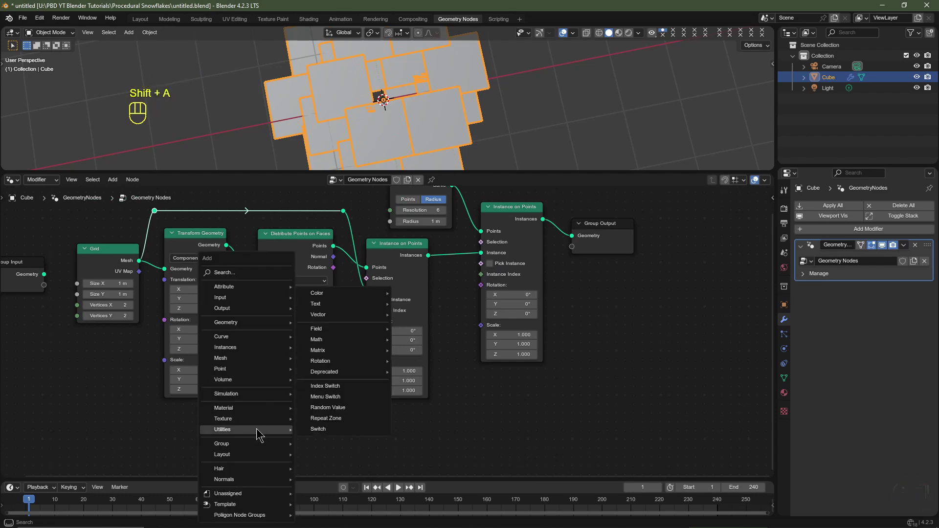
click(342, 418)
click(271, 360)
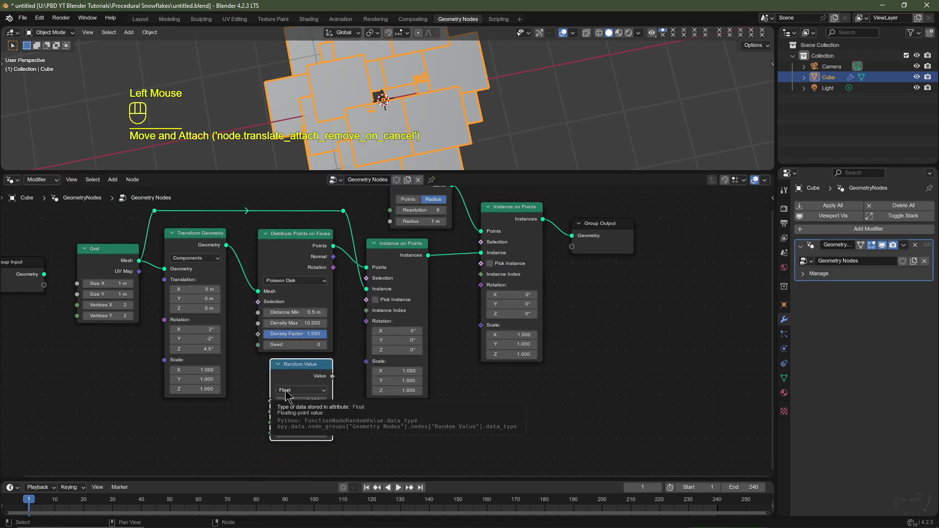
click(301, 390)
click(287, 434)
middle_drag(362, 392, 327, 352)
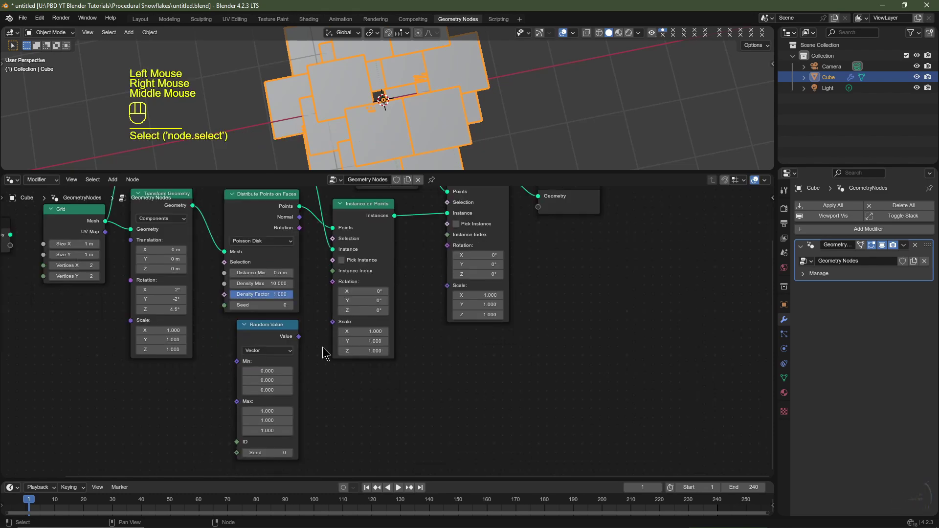
drag(298, 336, 330, 286)
Step: Set the Random Value node's Max vector to 0, 0 and 1000
middle_drag(321, 399, 334, 353)
drag(287, 366, 287, 376)
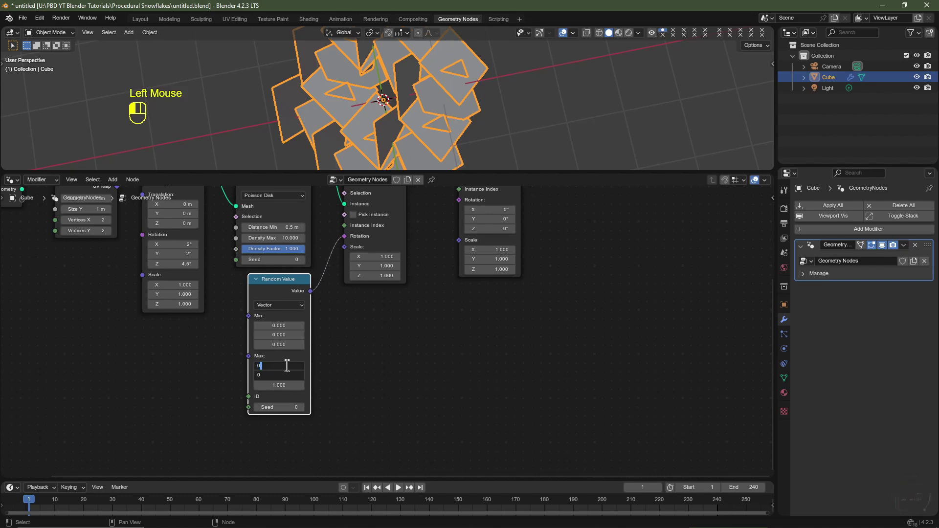
key(Return)
mouse_move(288, 385)
mouse_down()
mouse_move(344, 385)
mouse_move(284, 388)
mouse_up()
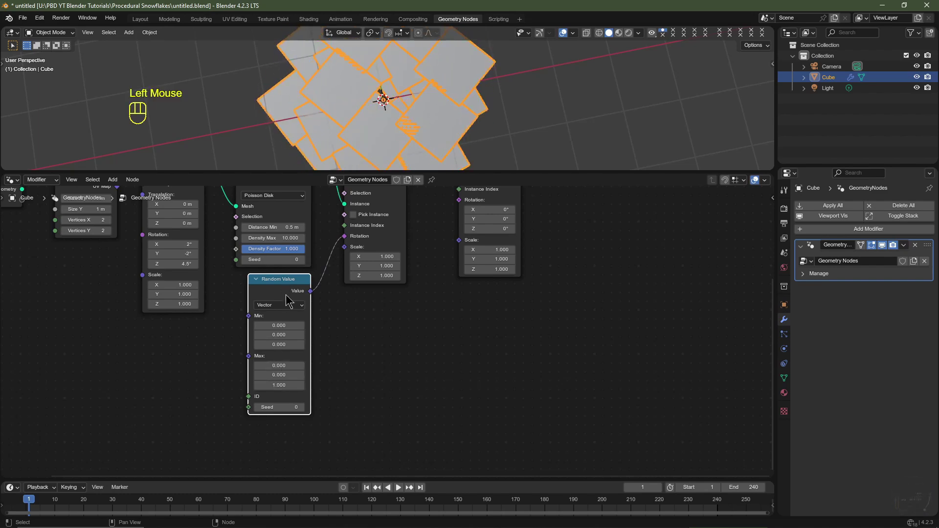
click(279, 345)
double_click(279, 385)
text(000)
key(Return)
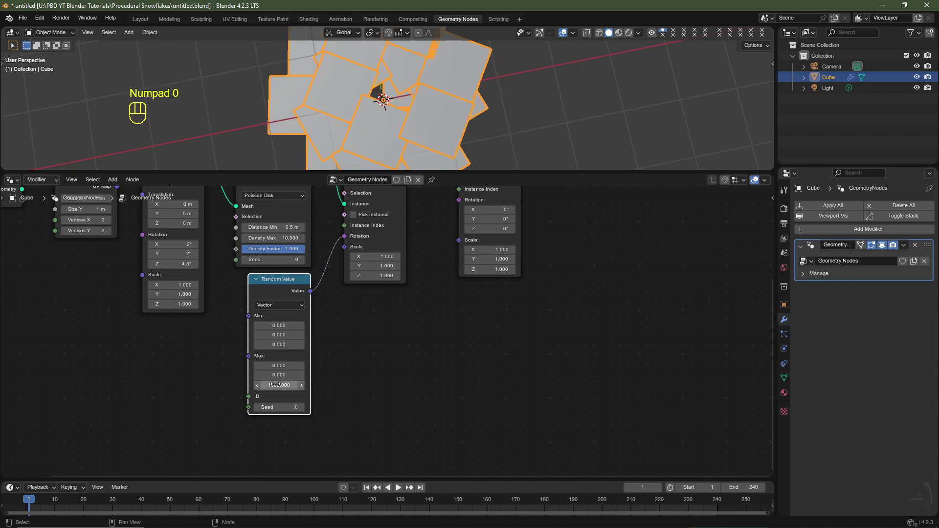
Step: Add a Combine XYZ node, connect it to the Random Value's Max input, and set its Z to 1000
key(shift+a)
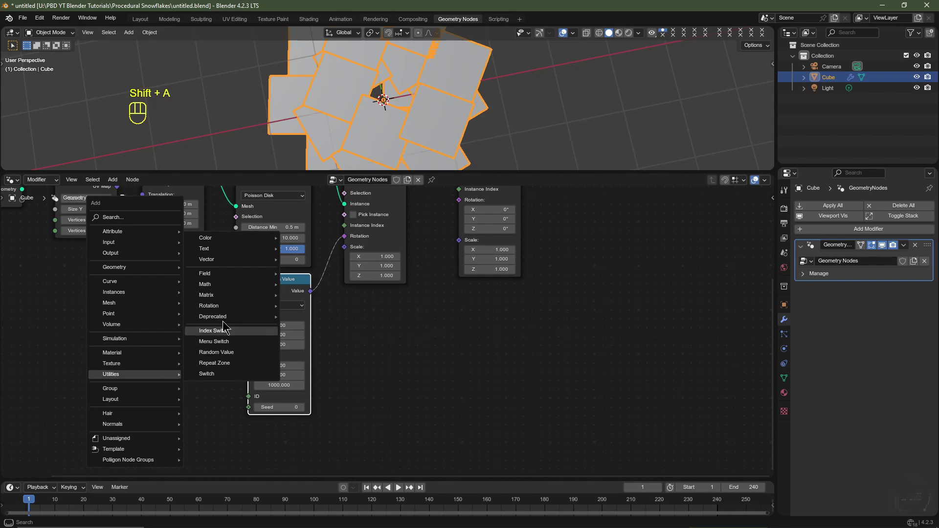
mouse_move(233, 259)
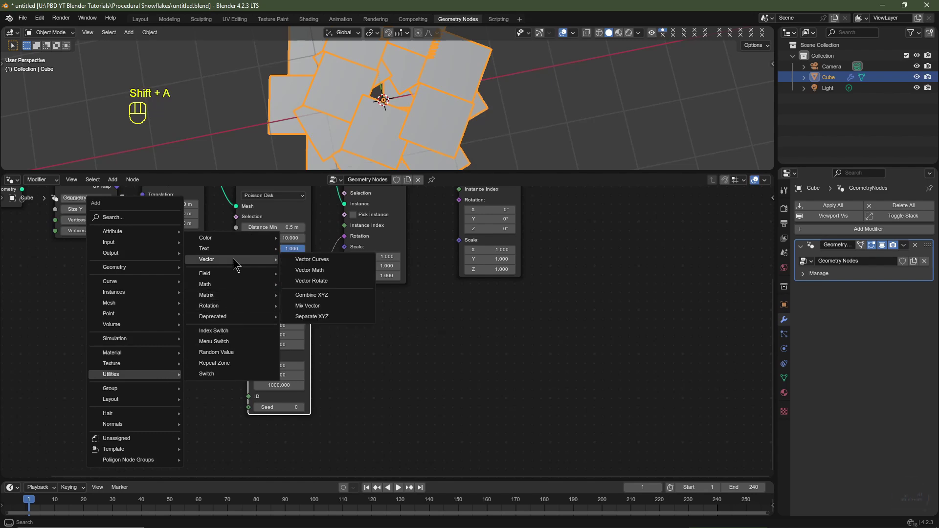
click(332, 293)
click(145, 334)
drag(204, 344, 248, 360)
drag(169, 376, 169, 377)
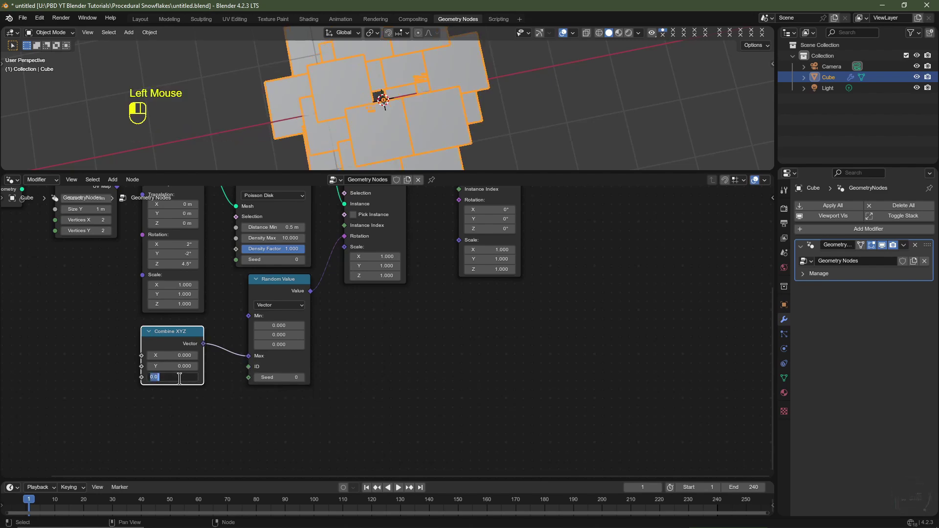
text(1000)
middle_drag(176, 358, 215, 374)
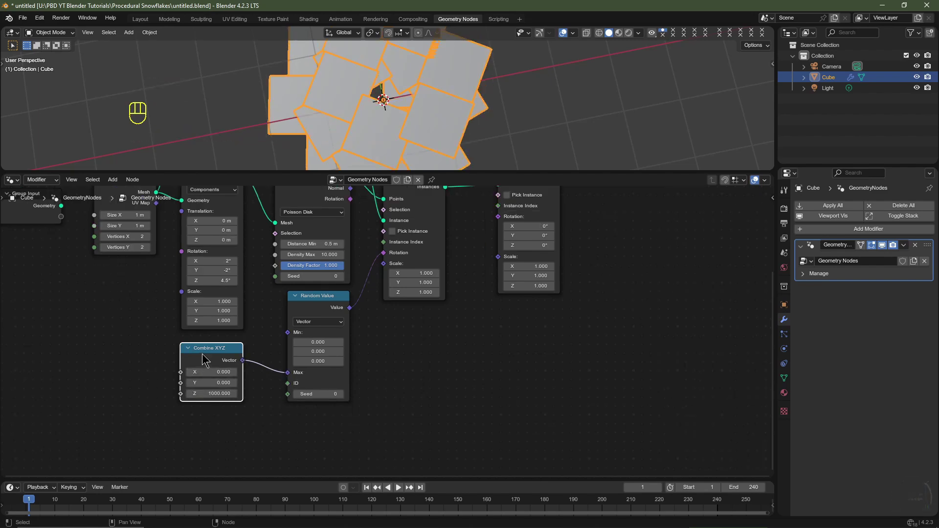
drag(216, 393, 136, 389)
right_click(136, 389)
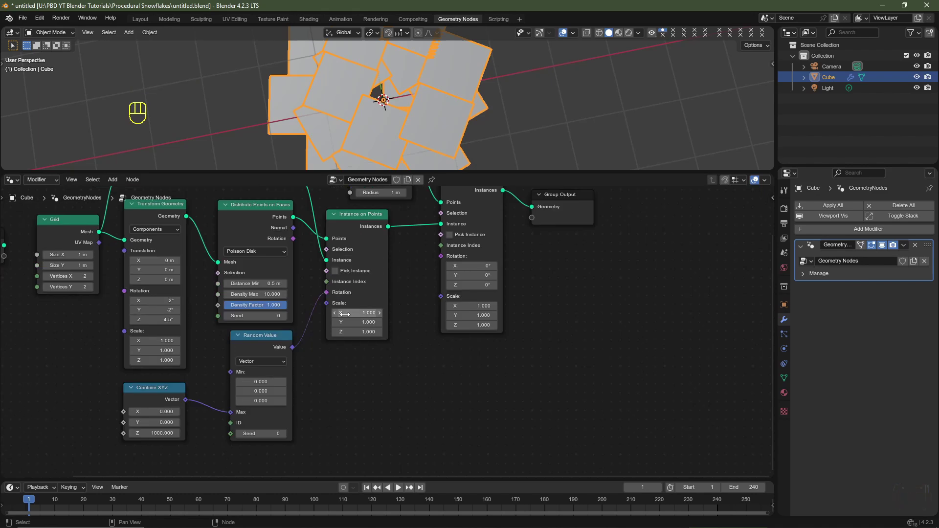
Step: Duplicate the Random Value node and place the copy below the original
mouse_move(349, 313)
mouse_down()
mouse_move(401, 313)
mouse_move(313, 314)
mouse_move(362, 312)
mouse_up()
middle_drag(325, 357, 326, 274)
click(259, 268)
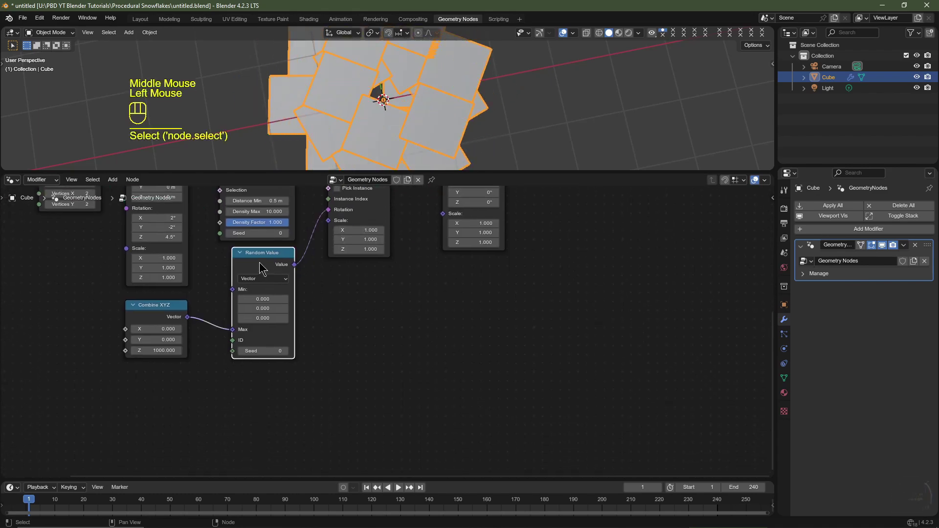
key(shift+d)
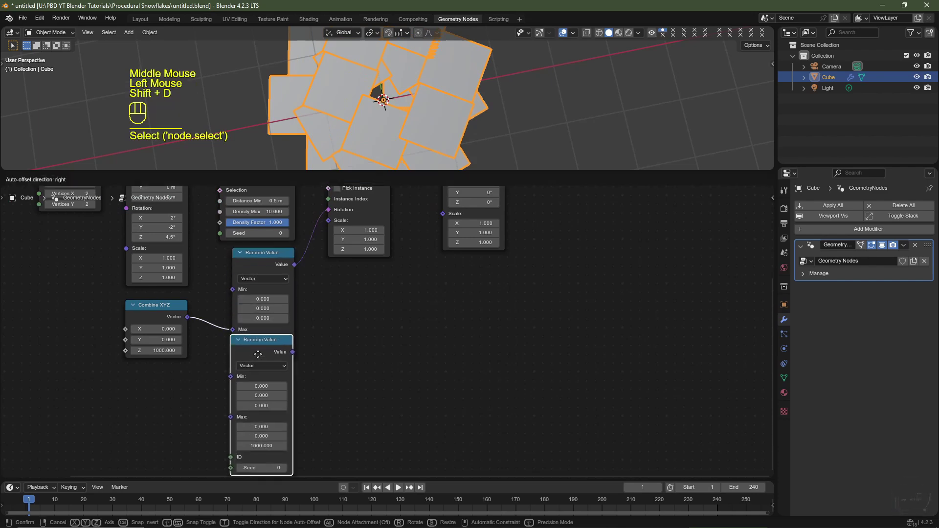
click(260, 376)
Step: Set the Min X and Y of the duplicated Random Value node to 0.1
middle_drag(325, 426, 317, 341)
mouse_move(255, 327)
mouse_down()
mouse_move(255, 338)
mouse_move(257, 326)
mouse_up()
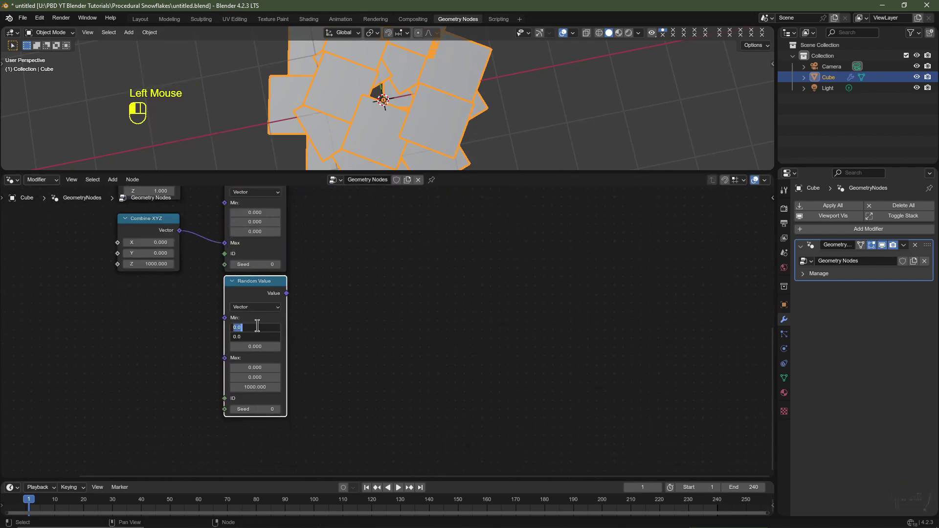
text(.1)
key(Return)
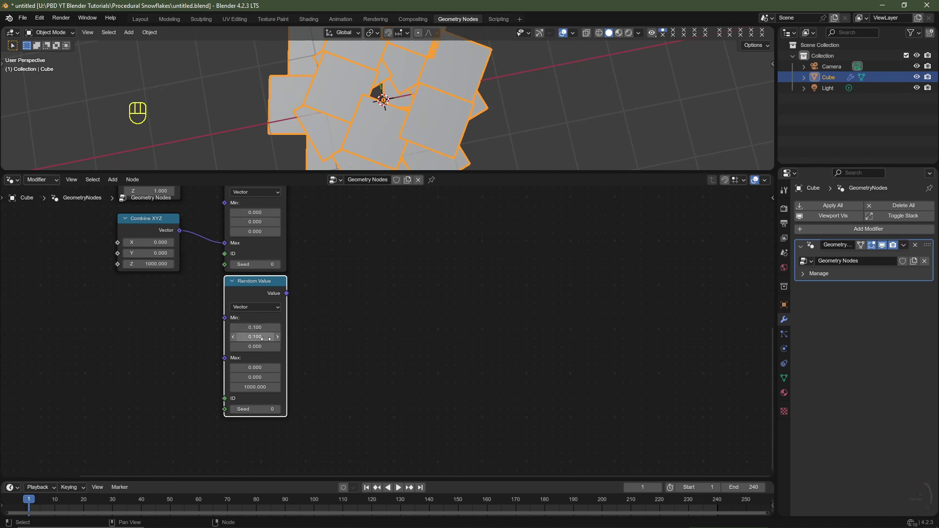
Step: Set the duplicated Random Value node's Max vector to 0.5, 5 and 1
mouse_move(255, 367)
mouse_down()
mouse_move(255, 377)
mouse_move(252, 367)
mouse_up()
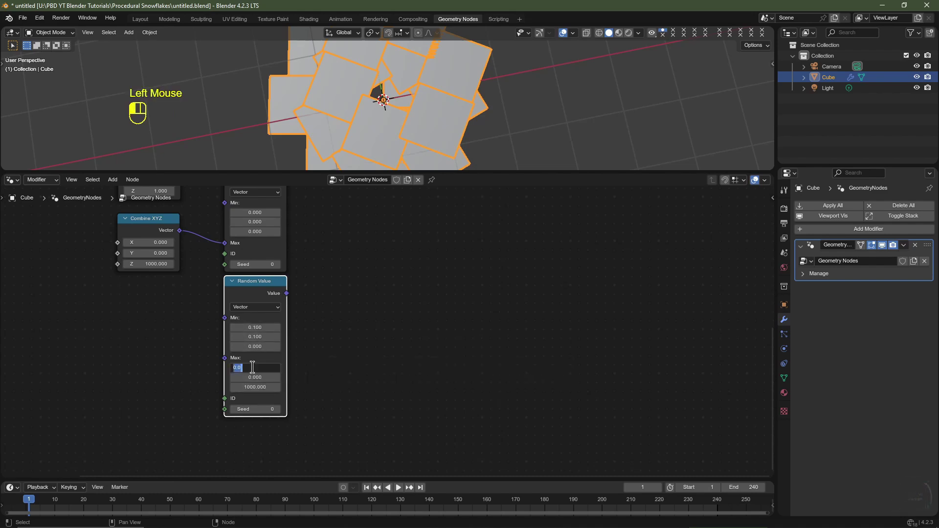
text(.5)
key(Tab)
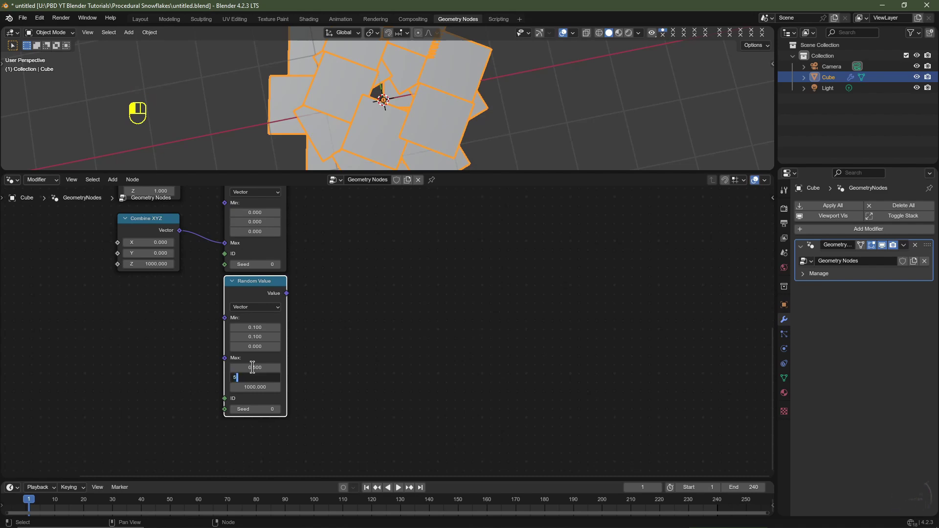
text(5)
key(Tab)
key(Return)
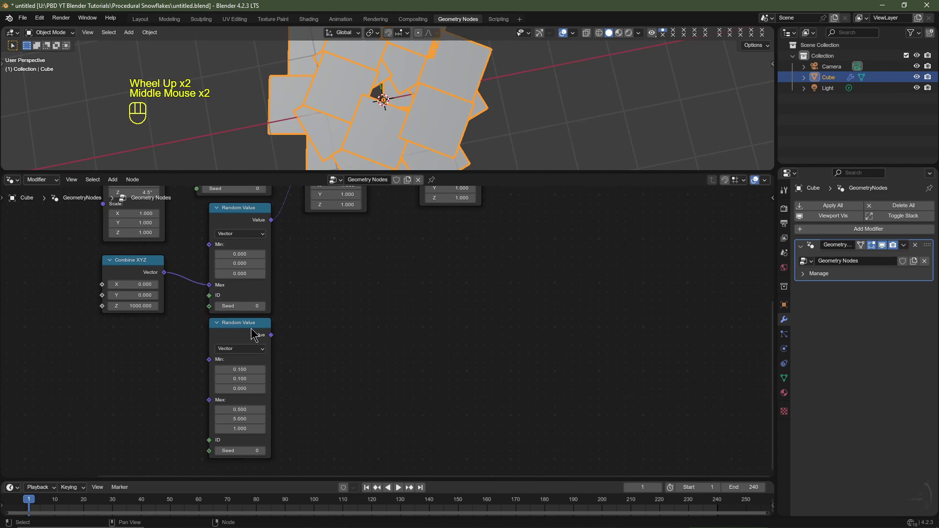
Step: Connect the duplicated Random Value node's output to the Scale input of the Instance on Points node that scatters the grids
scroll(368, 290, down, 1)
middle_drag(368, 289, 337, 290)
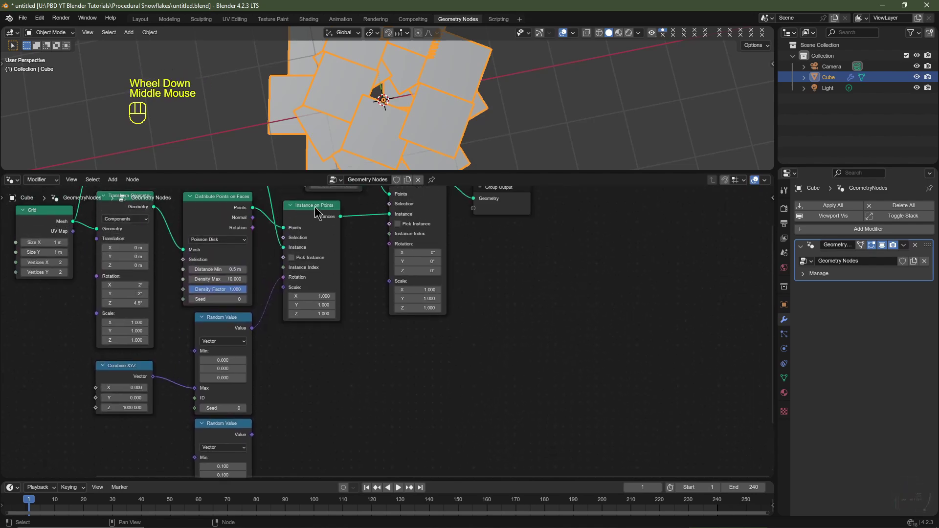
mouse_move(302, 325)
middle_down()
mouse_move(308, 301)
mouse_move(307, 334)
middle_up()
drag(258, 435, 294, 361)
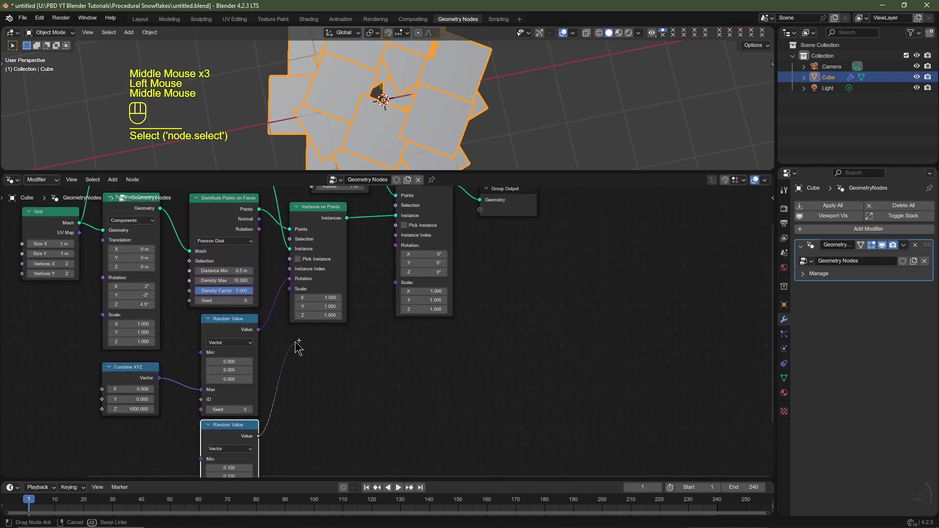
drag(294, 361, 290, 289)
scroll(460, 107, down, 3)
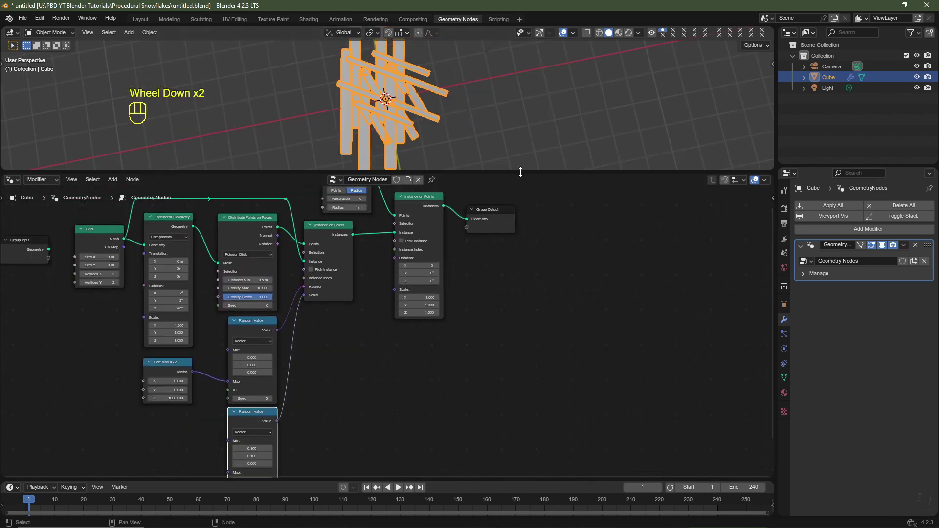
Step: Enlarge the node editor by shrinking the 3D viewport and show the object from the top, zoomed out
drag(521, 171, 522, 128)
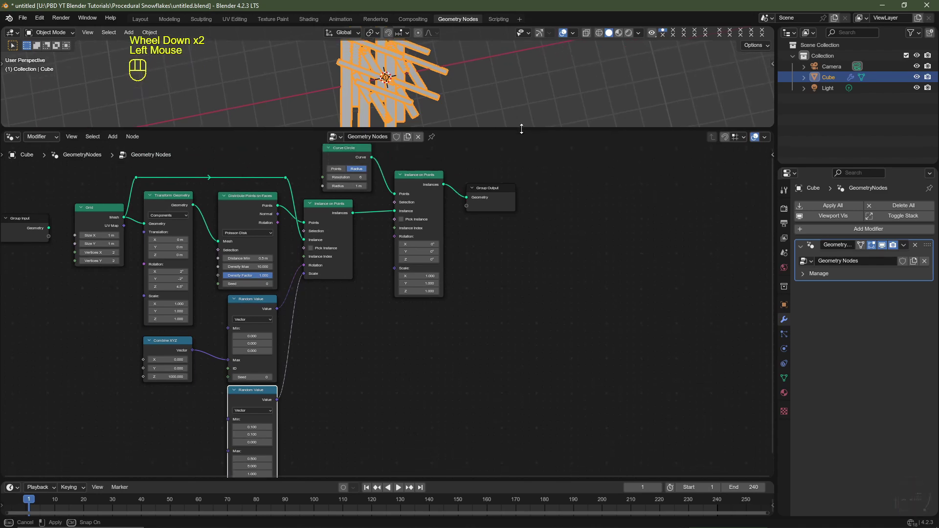
key(KP_7)
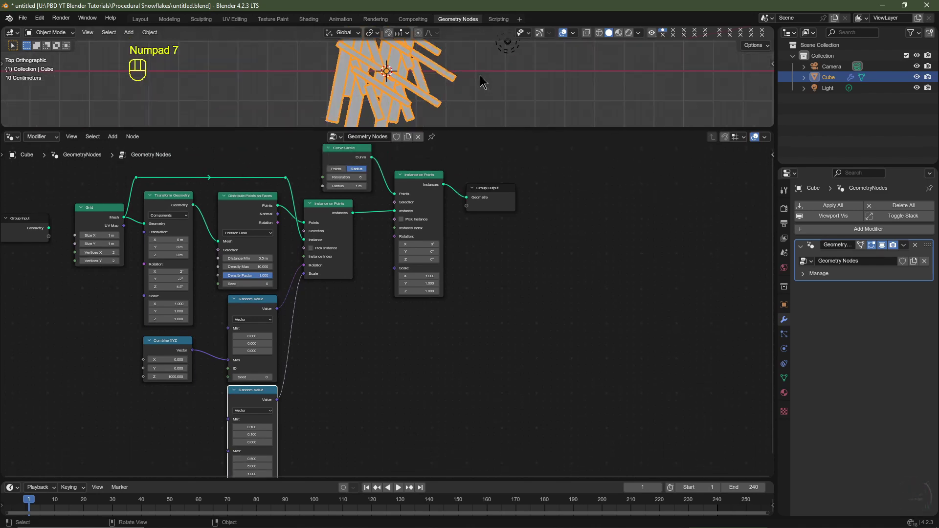
scroll(481, 76, down, 2)
shift+middle_drag(481, 75, 478, 92)
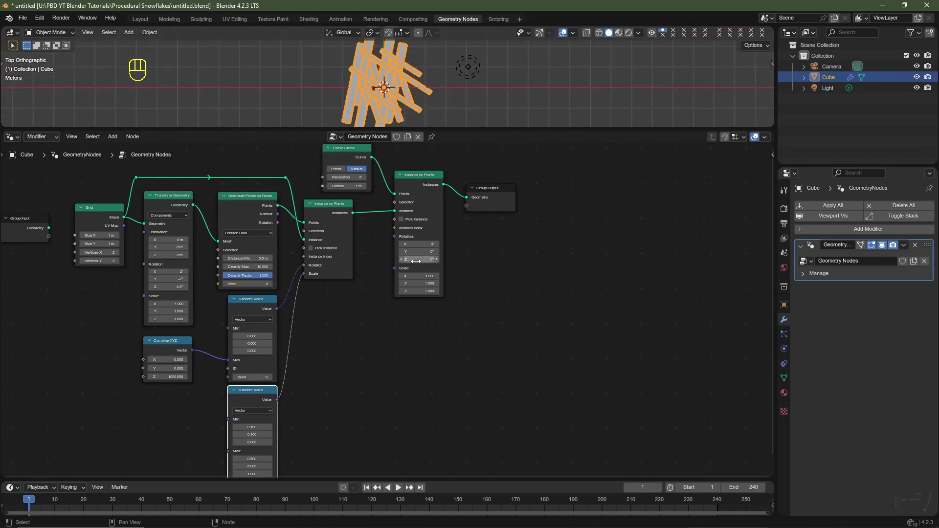
mouse_move(420, 260)
mouse_down()
mouse_move(433, 260)
mouse_move(420, 260)
mouse_up()
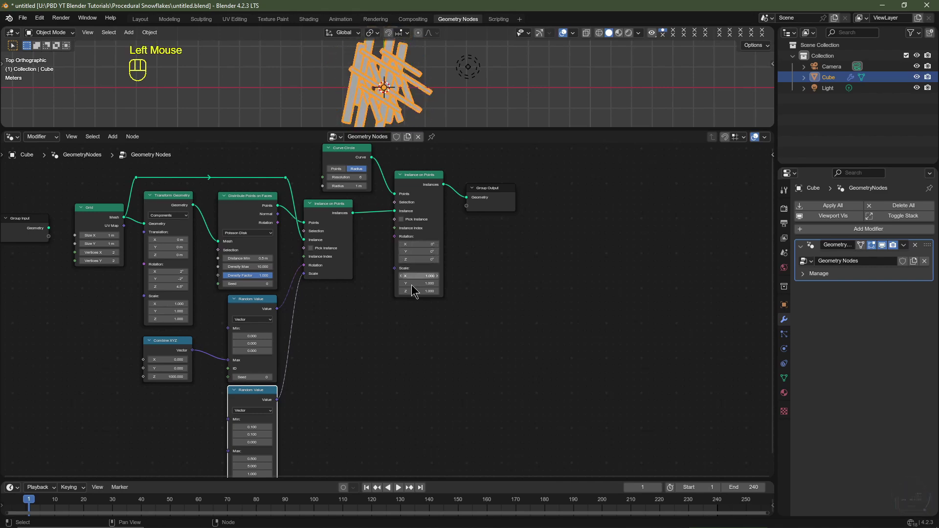
Step: Add a Combine XYZ node and connect its Vector to the Rotation input of the final Instance on Points node
middle_click(384, 409)
middle_drag(384, 409, 380, 330)
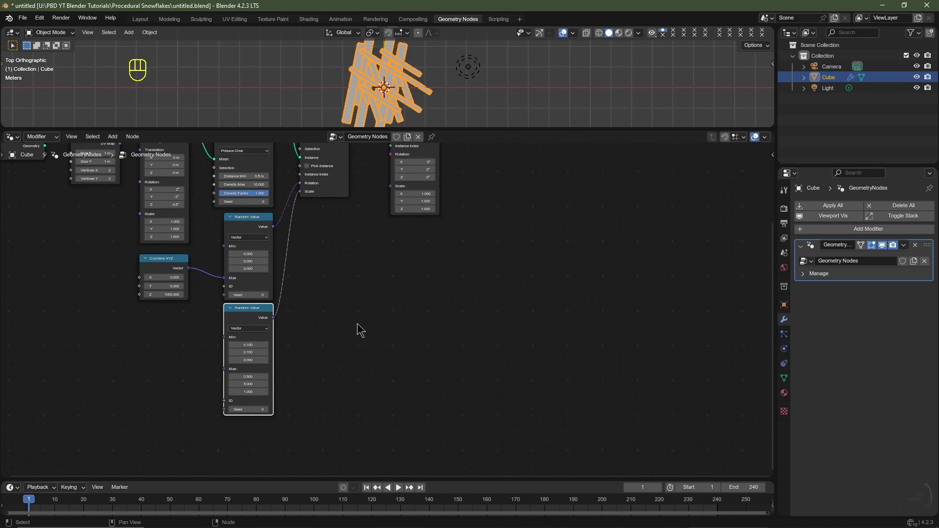
middle_drag(347, 334, 313, 392)
key(shift+a)
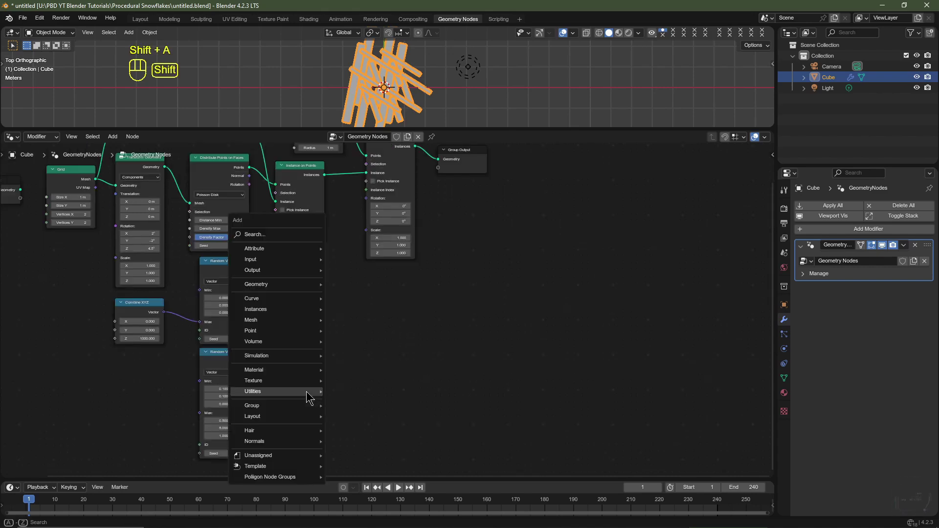
mouse_move(297, 392)
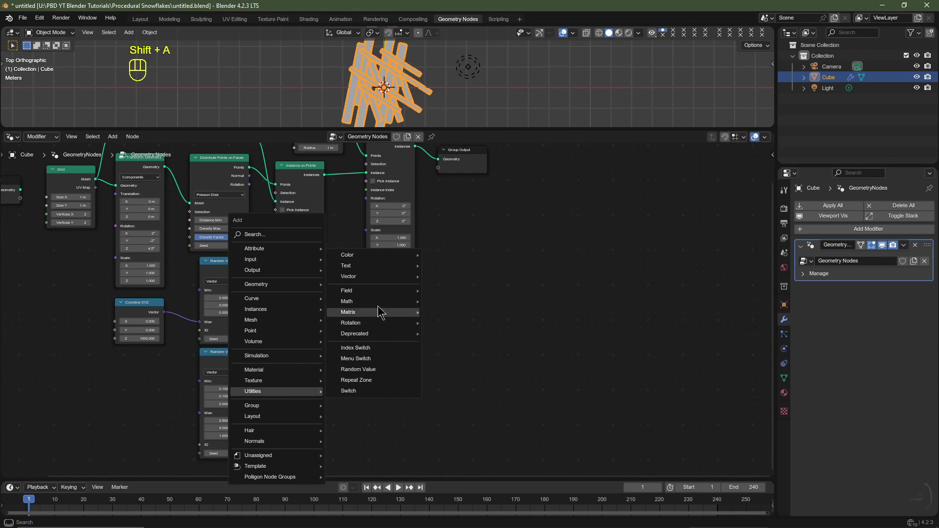
mouse_move(372, 277)
click(464, 317)
click(304, 396)
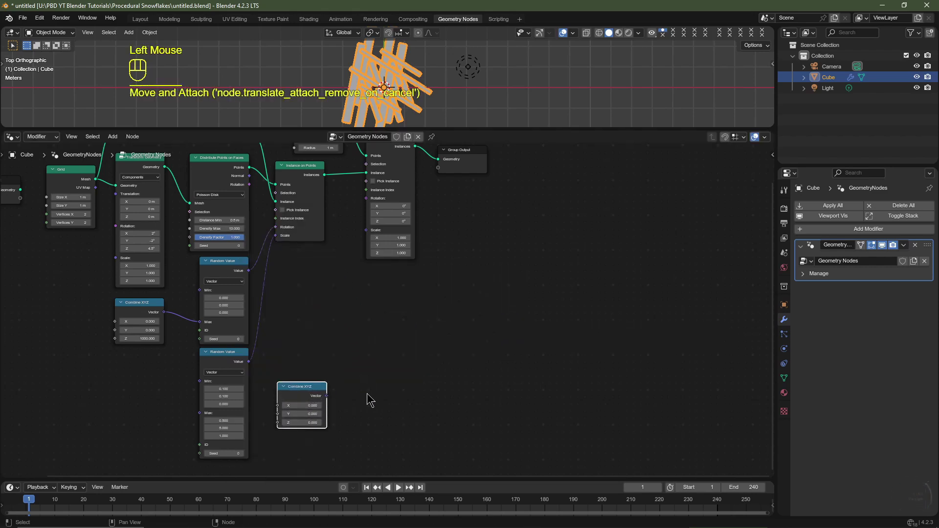
drag(327, 397, 366, 199)
Step: Add a Separate XYZ node to the left of the new Combine XYZ node
middle_drag(381, 375, 468, 229)
drag(394, 249, 386, 343)
key(shift+a)
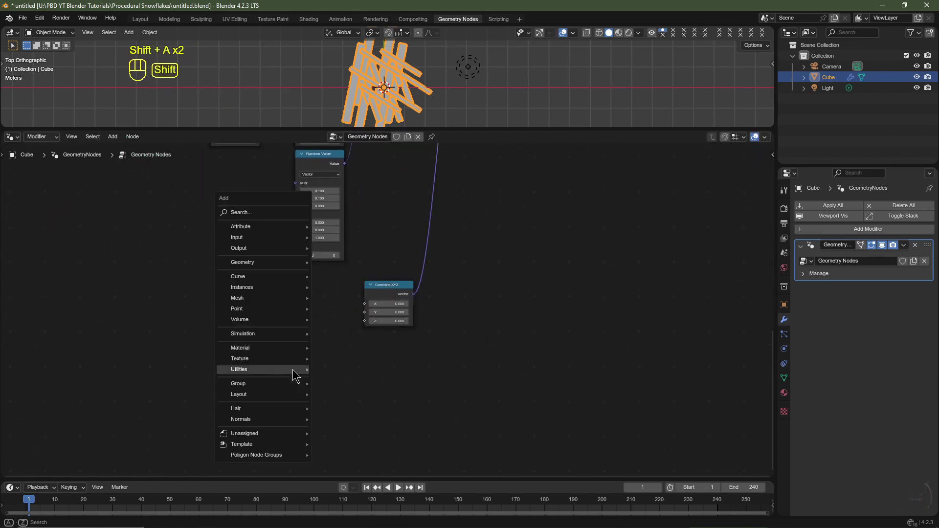
mouse_move(293, 370)
mouse_move(358, 390)
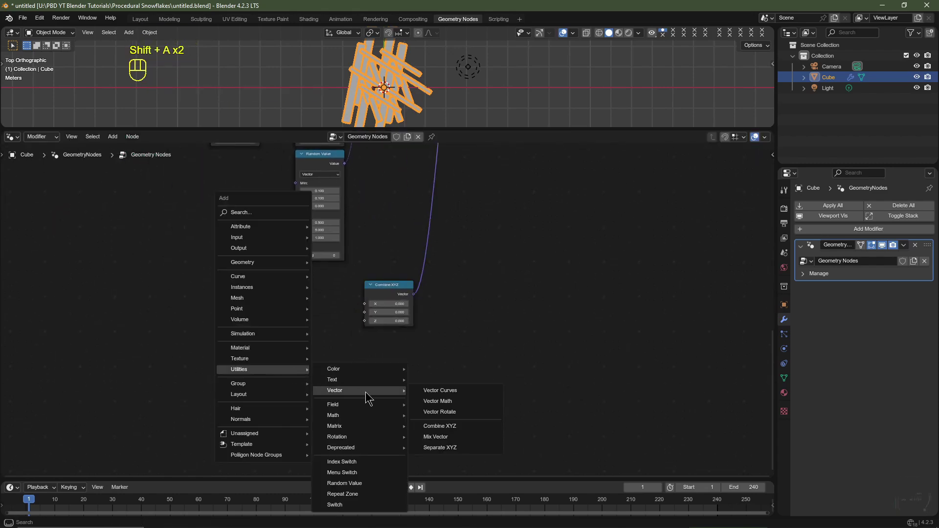
click(452, 448)
click(218, 289)
Step: Place a Math node between the Separate XYZ and Combine XYZ nodes and set its operation to Arctan2
key(shift+a)
mouse_move(304, 337)
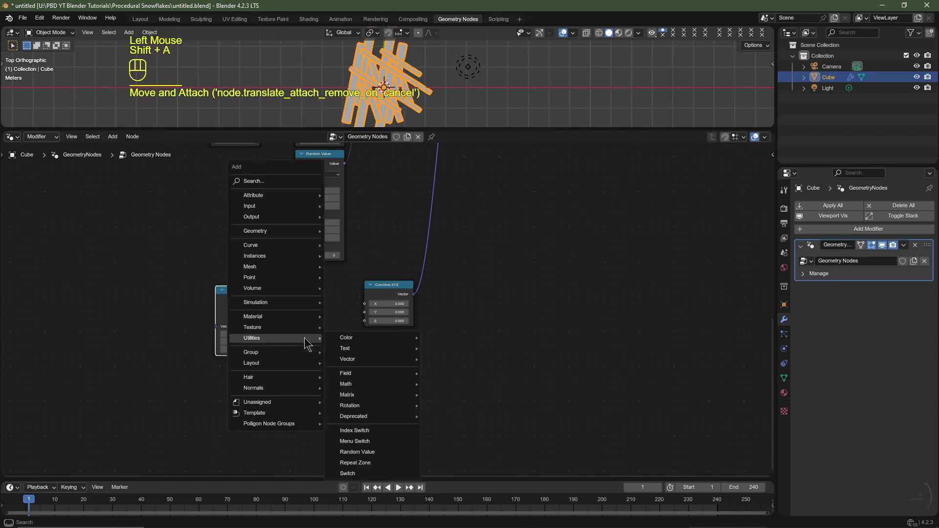
mouse_move(359, 384)
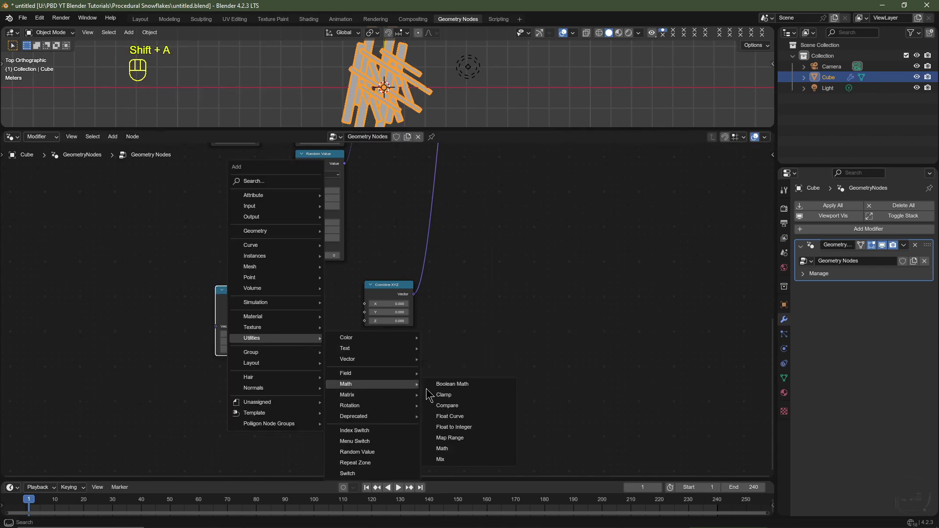
click(442, 449)
scroll(294, 314, up, 2)
click(281, 304)
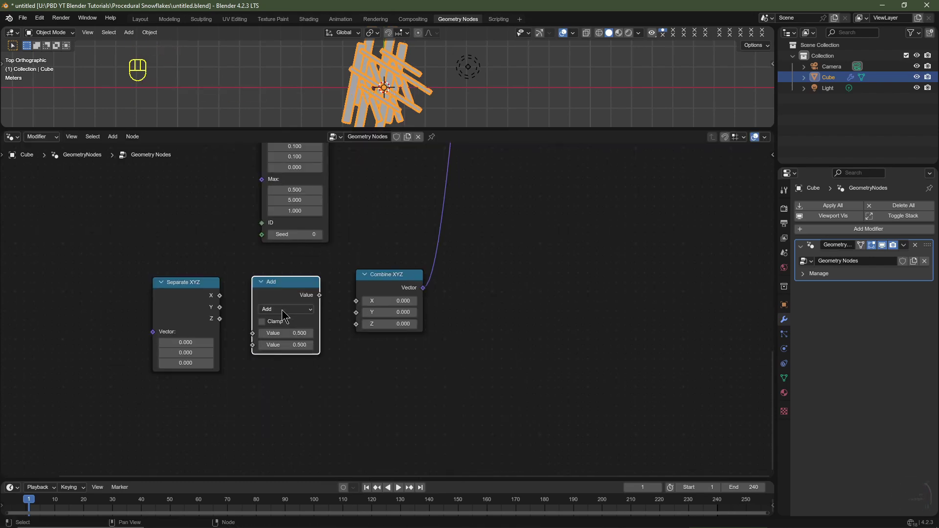
click(283, 310)
click(506, 406)
Step: Add a Position node to the left of the Separate XYZ node
middle_drag(46, 344, 146, 353)
key(shift+a)
mouse_move(146, 322)
mouse_move(185, 323)
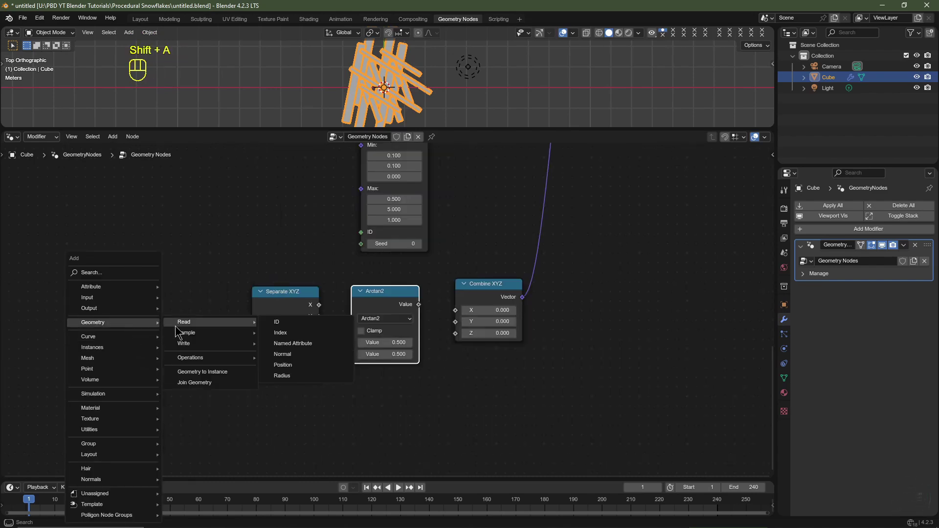
click(311, 369)
click(148, 346)
Step: Wire Position into Separate XYZ, its Y and X into the Arctan2 node's first and second values, and the result into Combine XYZ's Z
drag(216, 364, 252, 341)
drag(319, 305, 360, 343)
click(419, 308)
drag(419, 305, 455, 333)
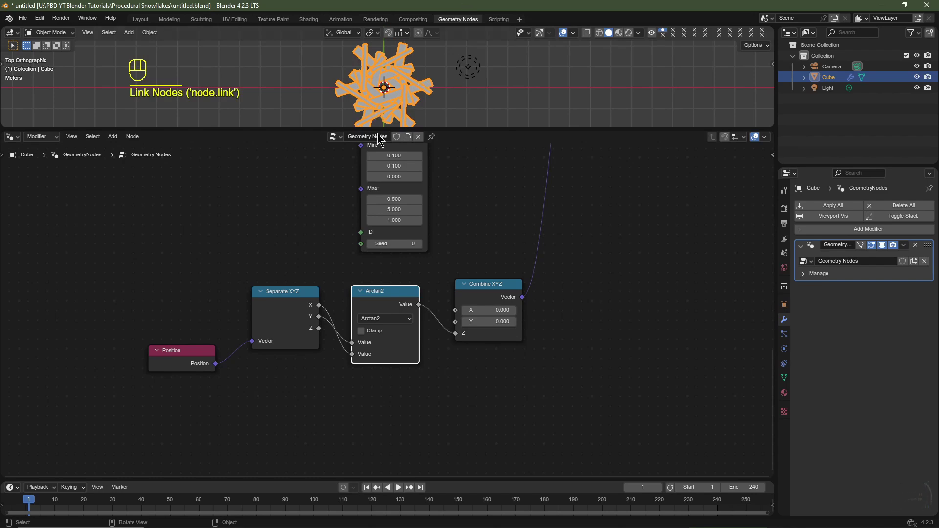
Step: Move the Curve Circle, final Instance on Points and Group Output nodes together to the right to make room before them
middle_drag(423, 220, 413, 255)
scroll(413, 254, up, 2)
middle_drag(414, 254, 391, 335)
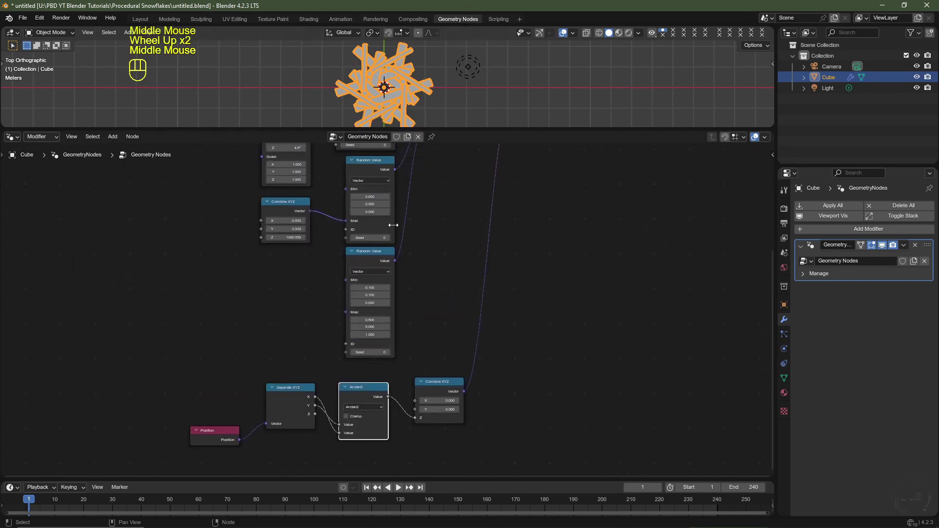
scroll(424, 227, down, 2)
middle_drag(424, 227, 315, 324)
scroll(355, 301, up, 3)
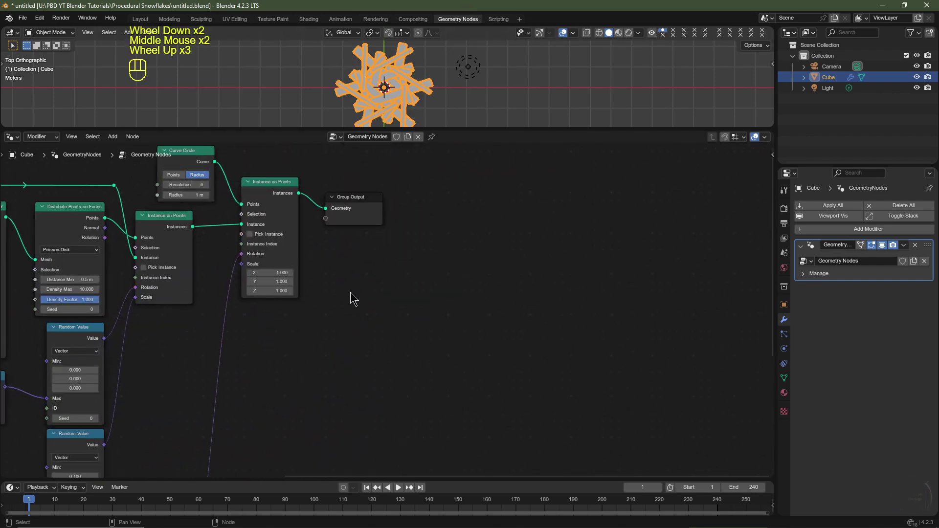
scroll(355, 301, down, 2)
click(242, 196)
shift+click(301, 221)
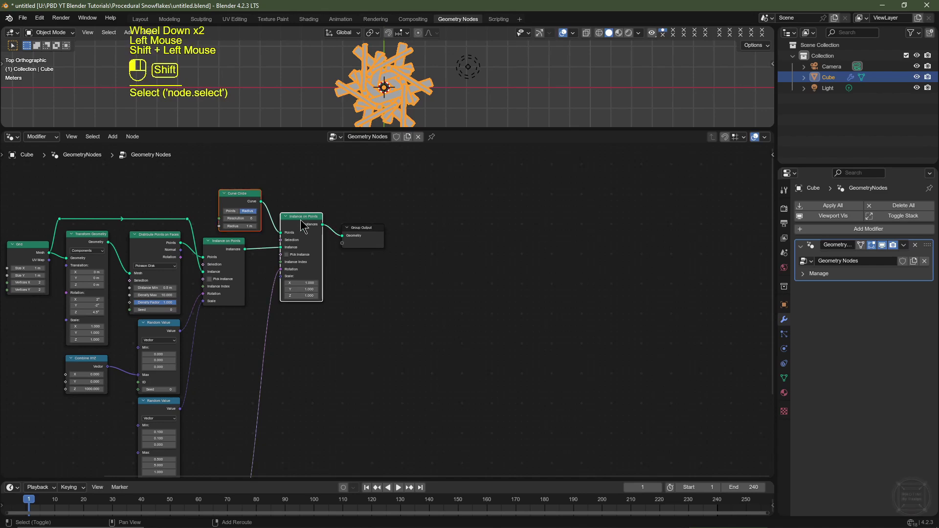
shift+click(362, 237)
key(g)
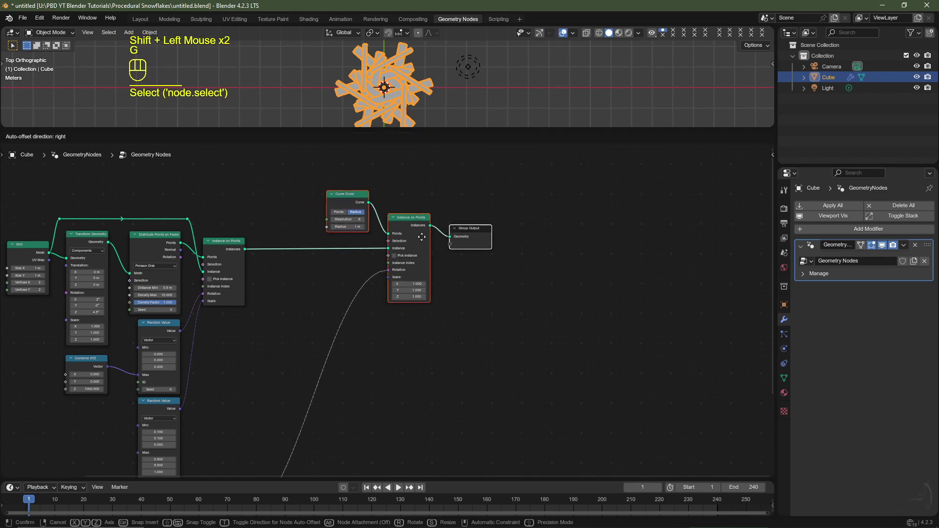
click(422, 237)
Step: Insert a Join Geometry node on the link between the two Instance on Points nodes
scroll(323, 274, up, 2)
middle_drag(329, 282, 344, 295)
key(shift+a)
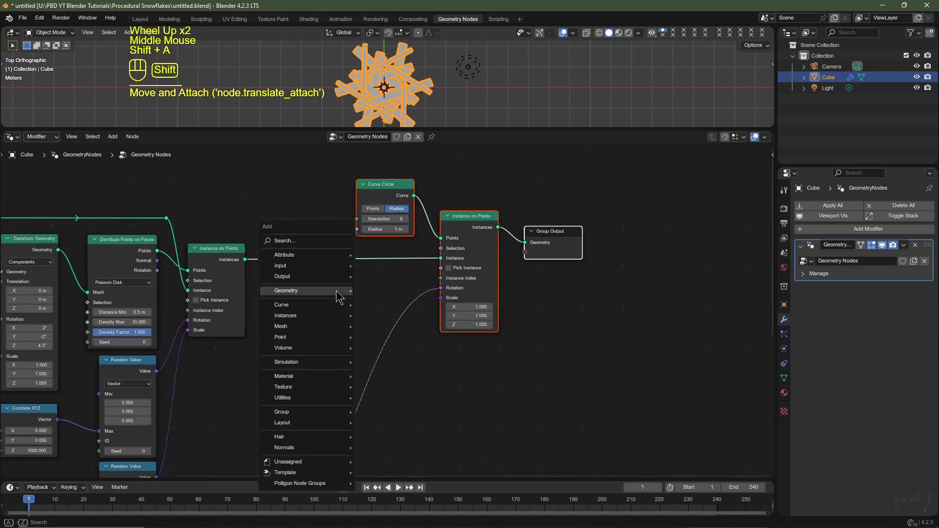
mouse_move(337, 290)
click(392, 351)
click(356, 246)
Step: Add a Transform Geometry node that takes the first Instance on Points output and feeds into Join Geometry as a second input
key(shift+a)
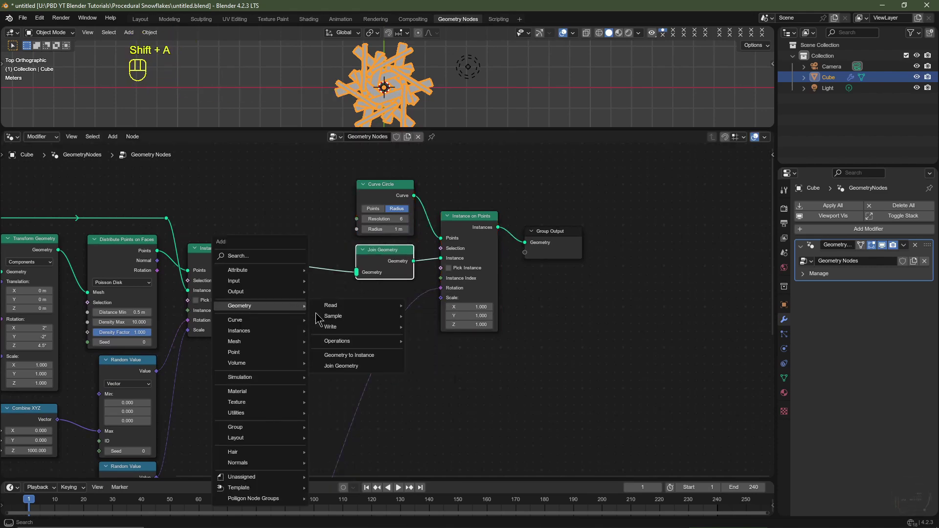
mouse_move(366, 339)
click(445, 416)
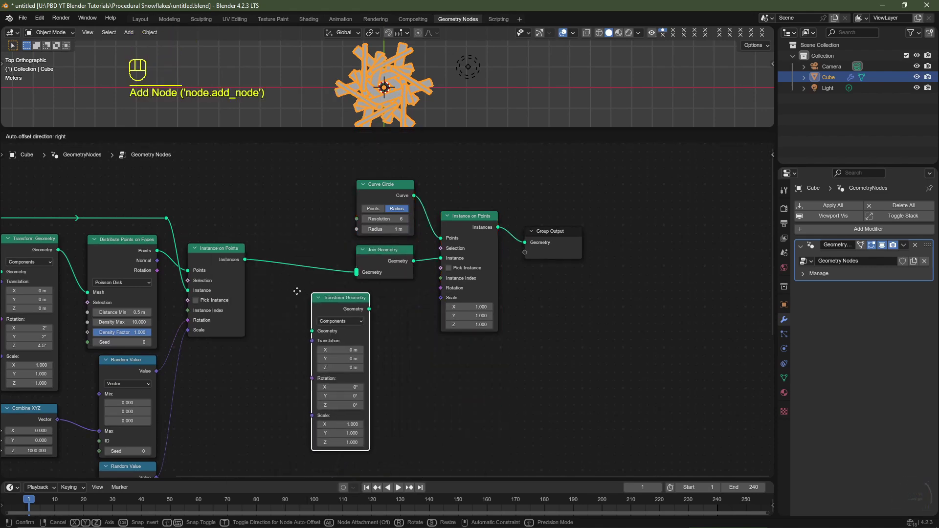
click(272, 298)
scroll(249, 284, down, 3)
scroll(249, 285, up, 2)
middle_drag(249, 285, 255, 251)
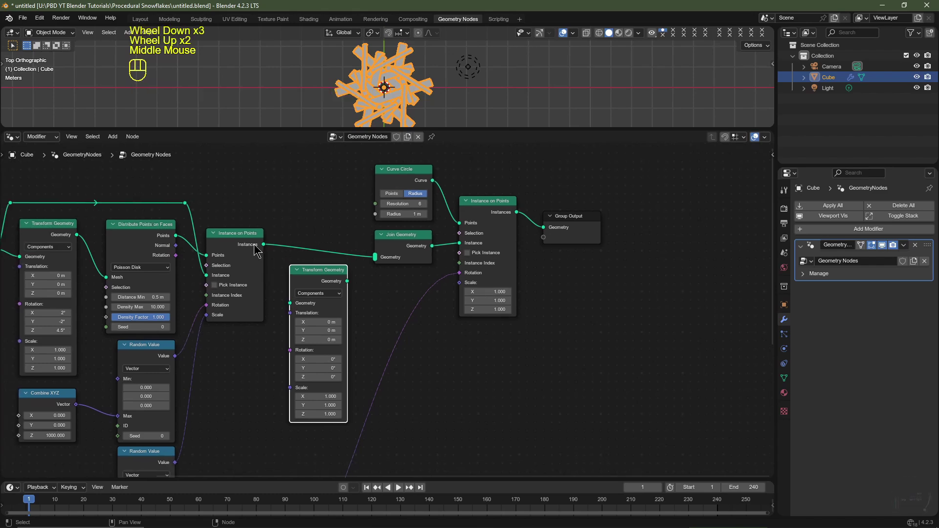
drag(263, 245, 286, 304)
drag(347, 281, 374, 264)
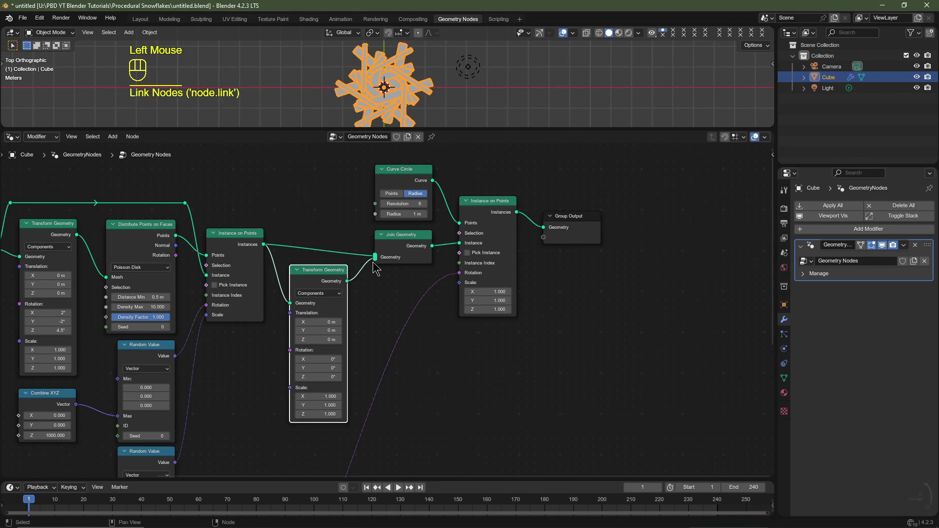
Step: Set the new Transform Geometry node's Y scale to -1 to mirror the scattered instances
click(325, 405)
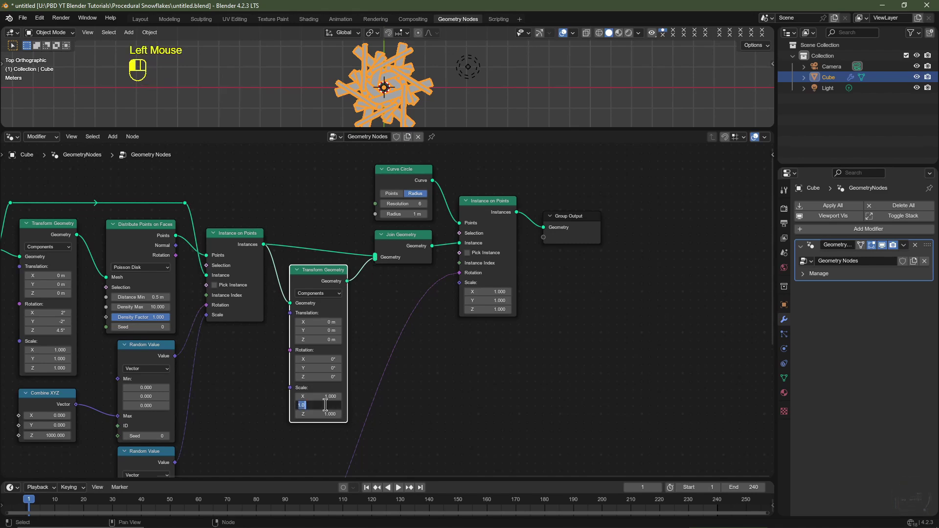
text(-1)
key(Return)
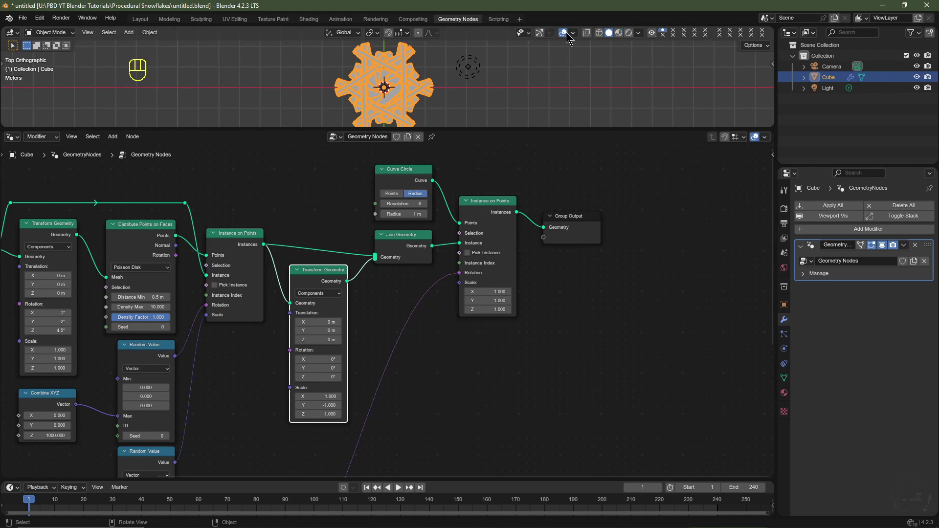
click(564, 33)
click(563, 33)
middle_drag(489, 267, 528, 223)
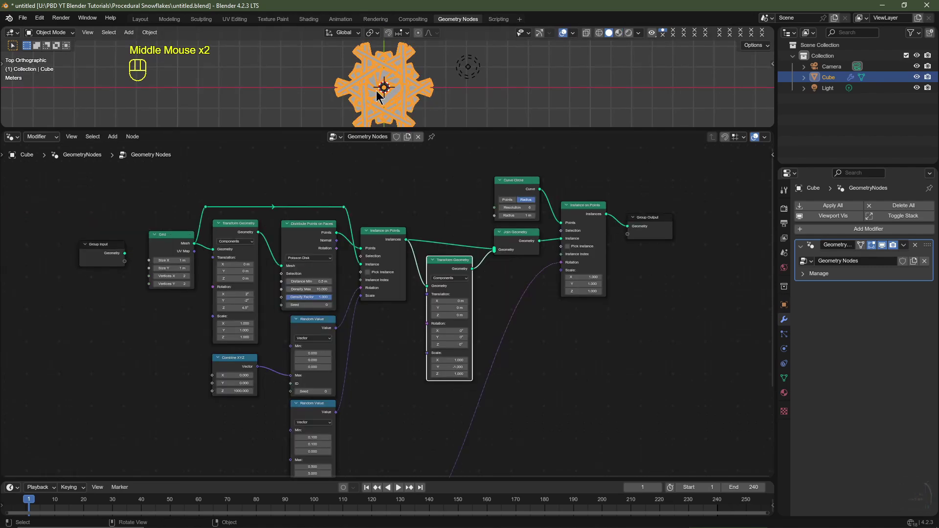
middle_drag(660, 282, 409, 273)
scroll(409, 273, up, 3)
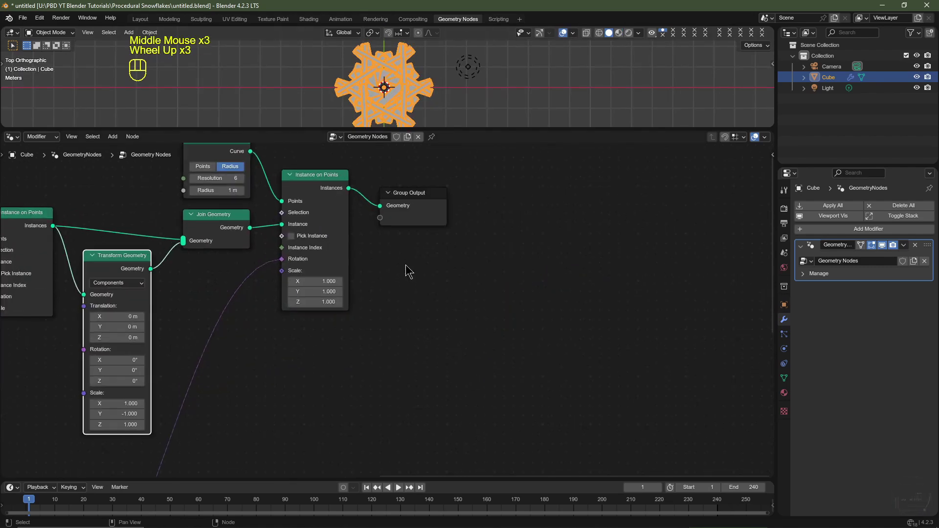
scroll(315, 243, up, 1)
key(ctrl+z)
key(ctrl+z)
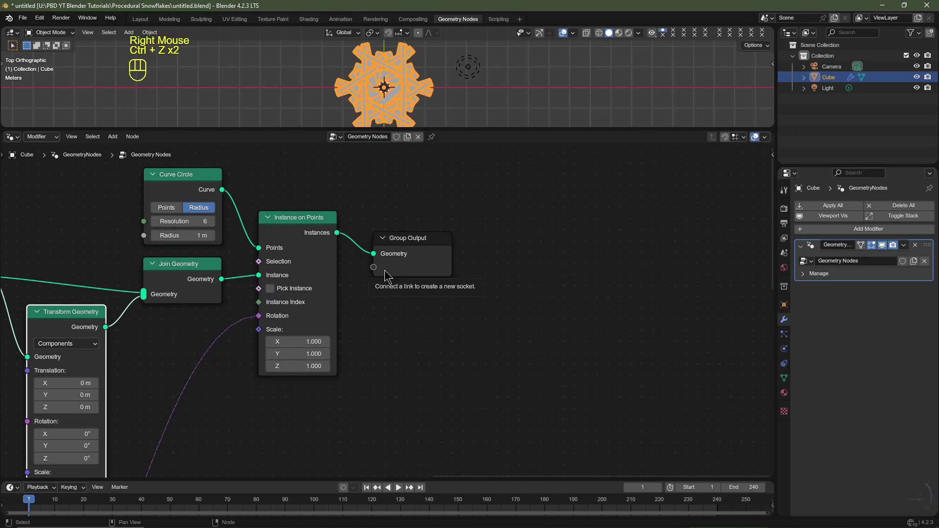
Step: Insert a Transform Geometry node between the final Instance on Points and Group Output, and set its X, Y and Z scale to 0.5
key(shift+a)
mouse_move(387, 270)
mouse_move(456, 306)
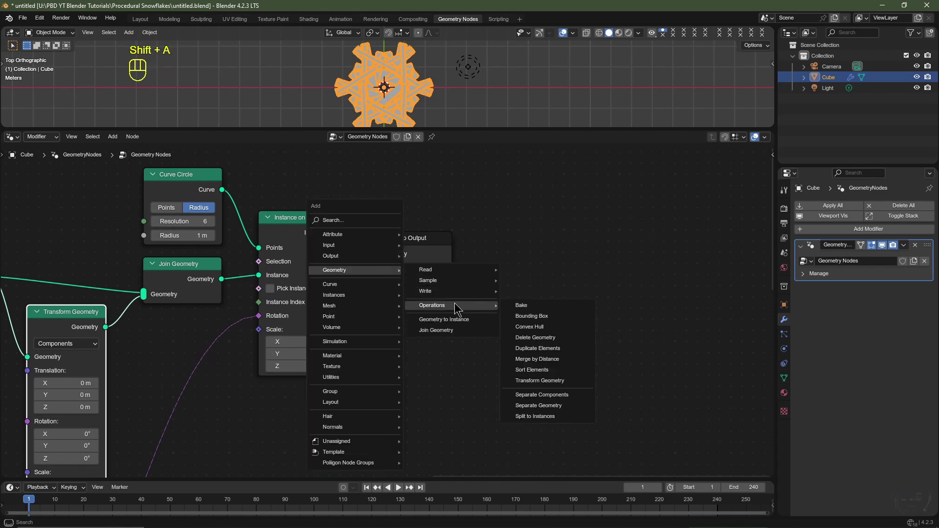
click(543, 381)
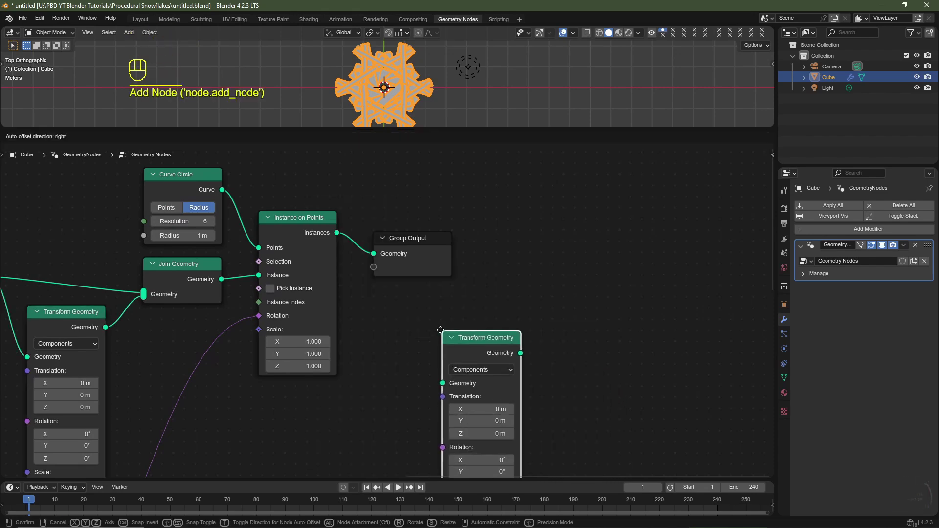
click(356, 214)
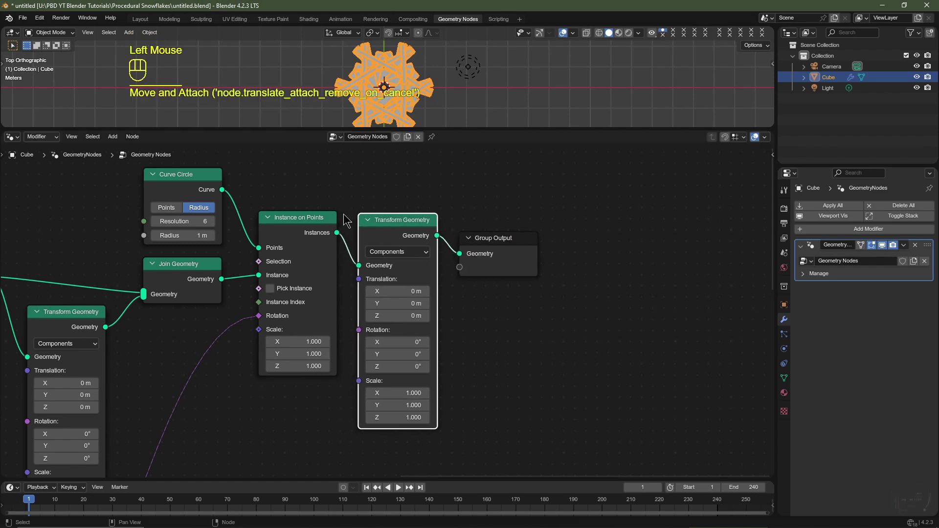
drag(399, 393, 400, 418)
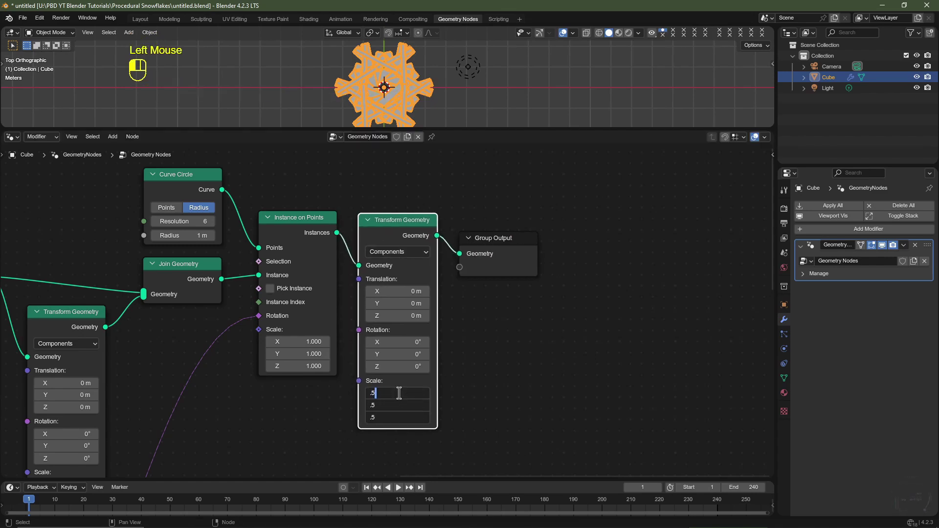
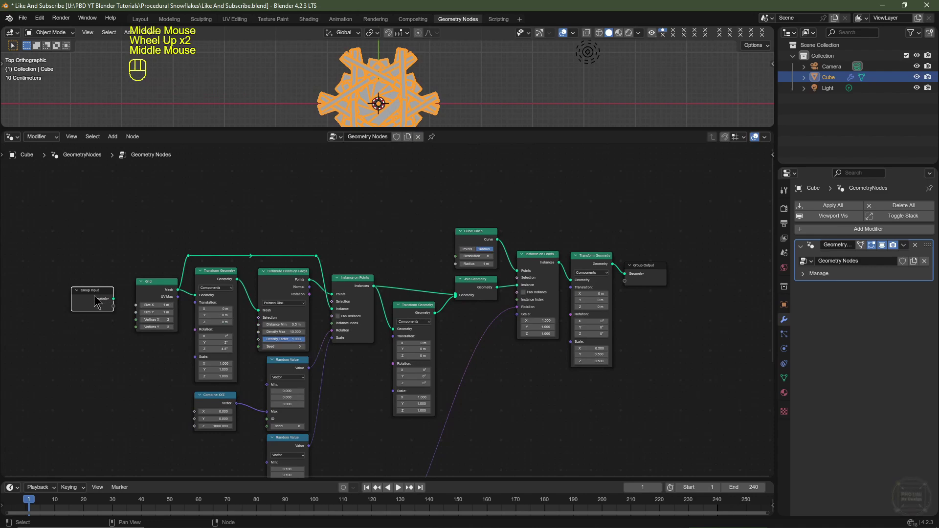
Step: Move the Group Input node beside Curve Circle and expose the circle's Resolution as a group input
drag(93, 291, 404, 240)
scroll(514, 271, up, 2)
middle_drag(514, 271, 346, 309)
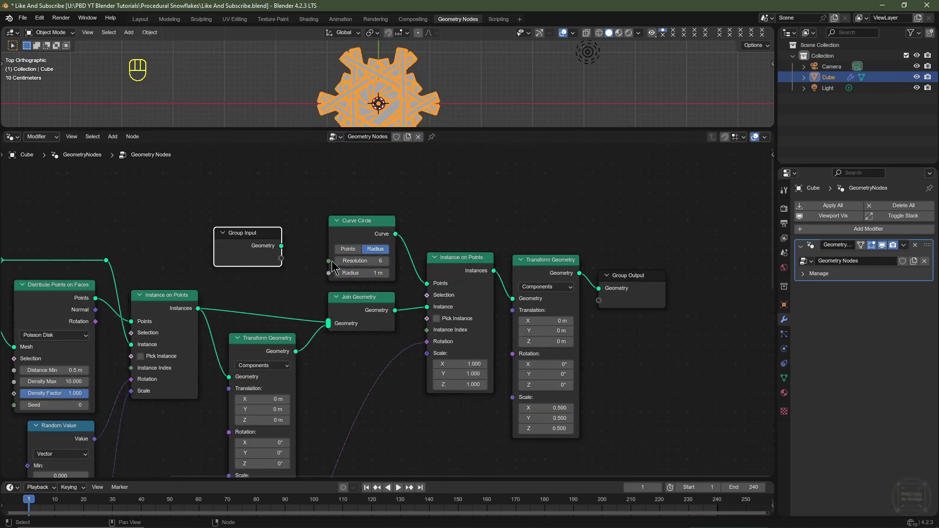
drag(328, 260, 281, 259)
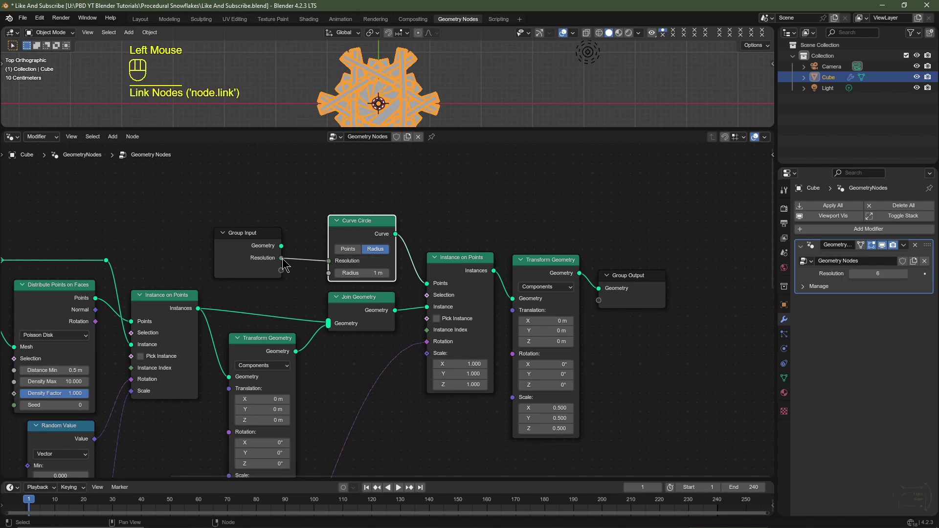
Step: Rename the Resolution group socket to Point Count
key(n)
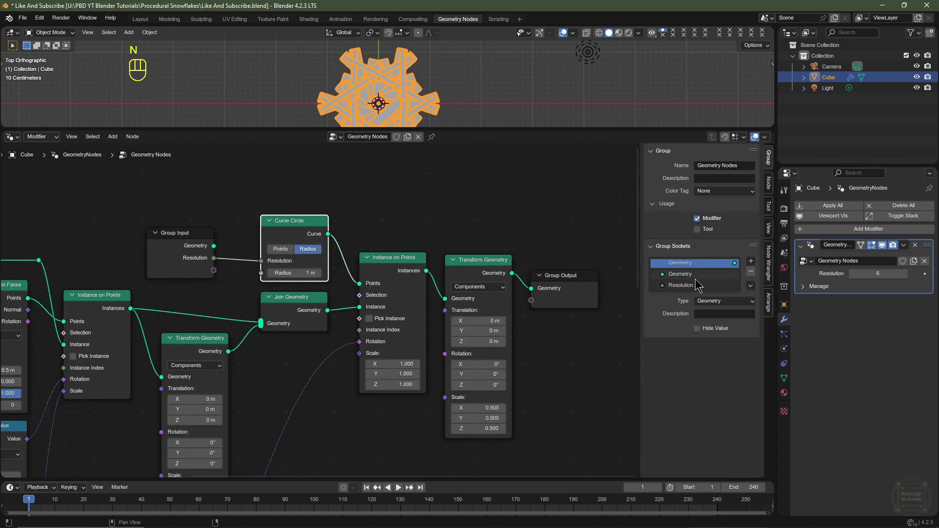
double_click(769, 182)
click(768, 161)
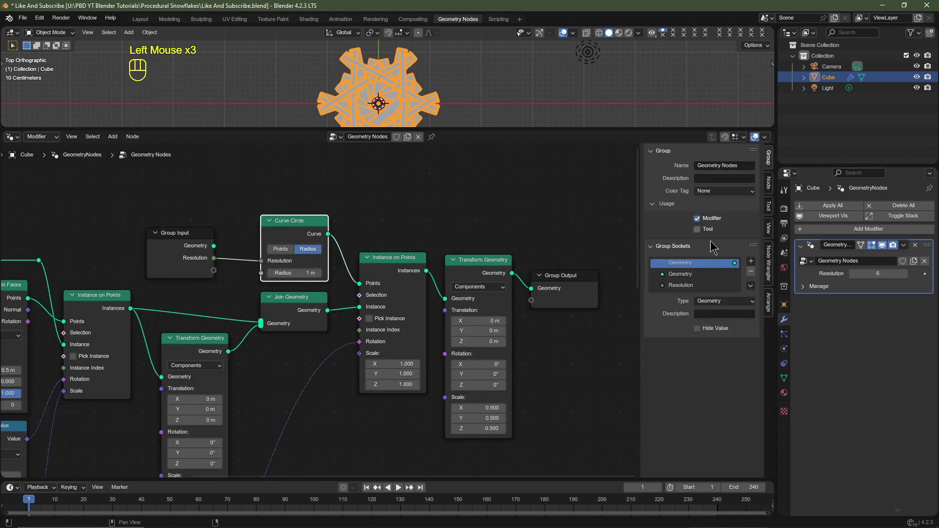
click(683, 286)
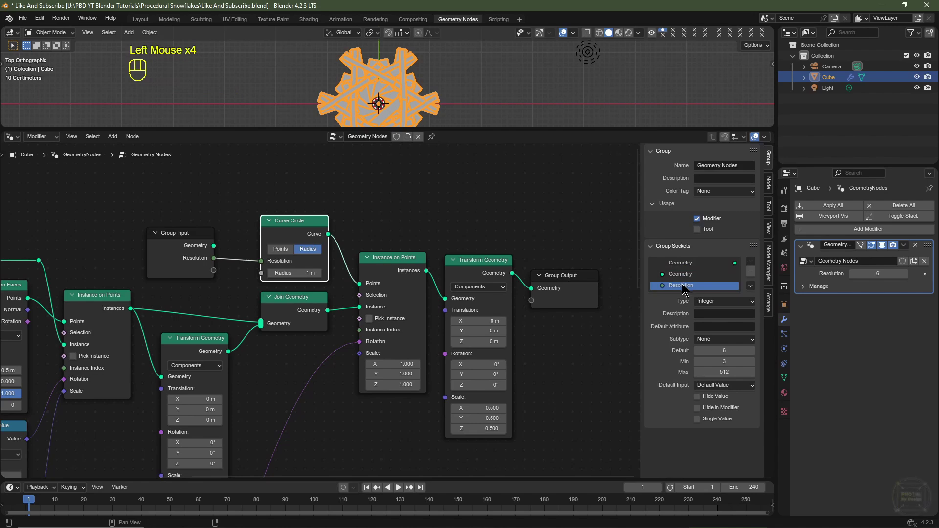
double_click(683, 286)
text(Point Count)
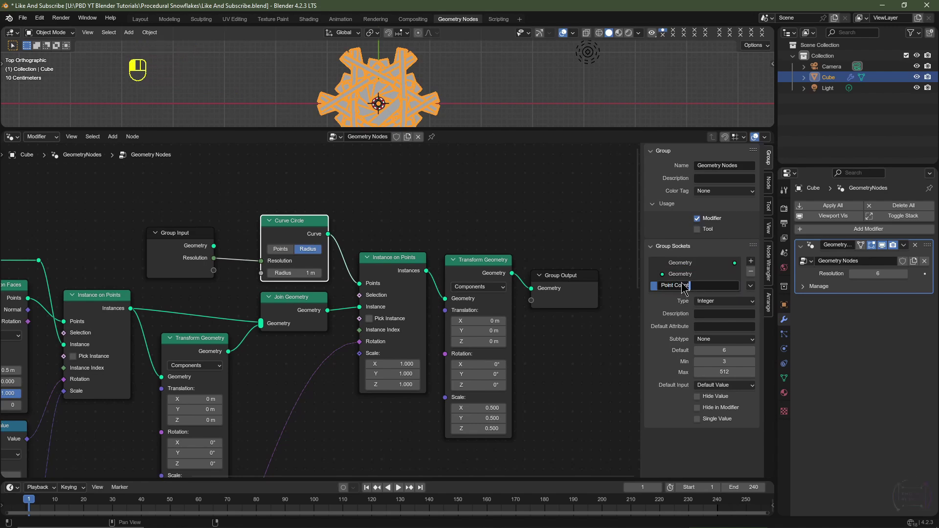
key(Return)
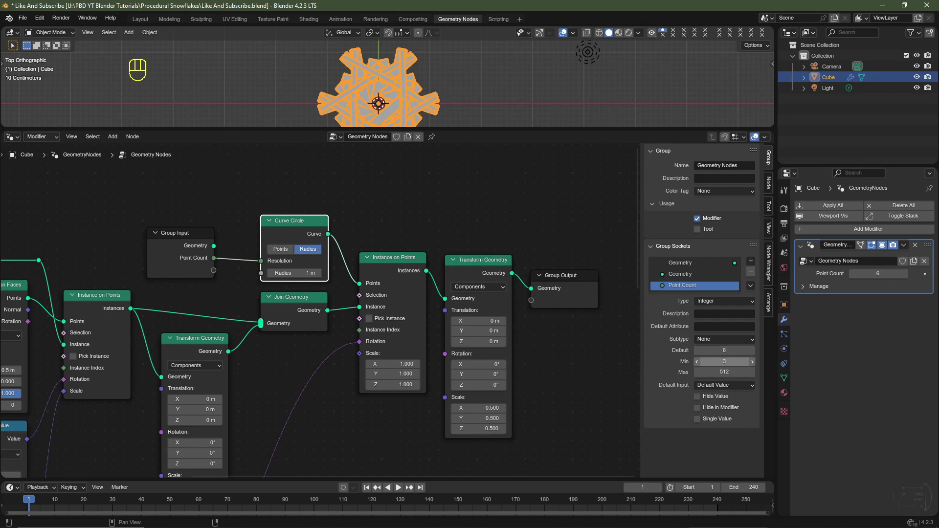
Step: Limit the Point Count socket to a minimum of 4 and a maximum of 16, and test the range in the modifier
click(720, 361)
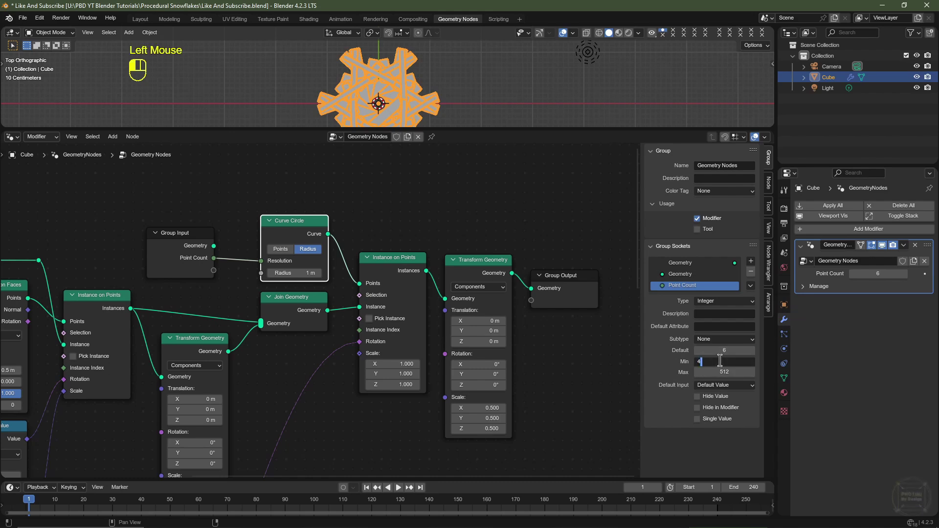
key(Tab)
text(1)
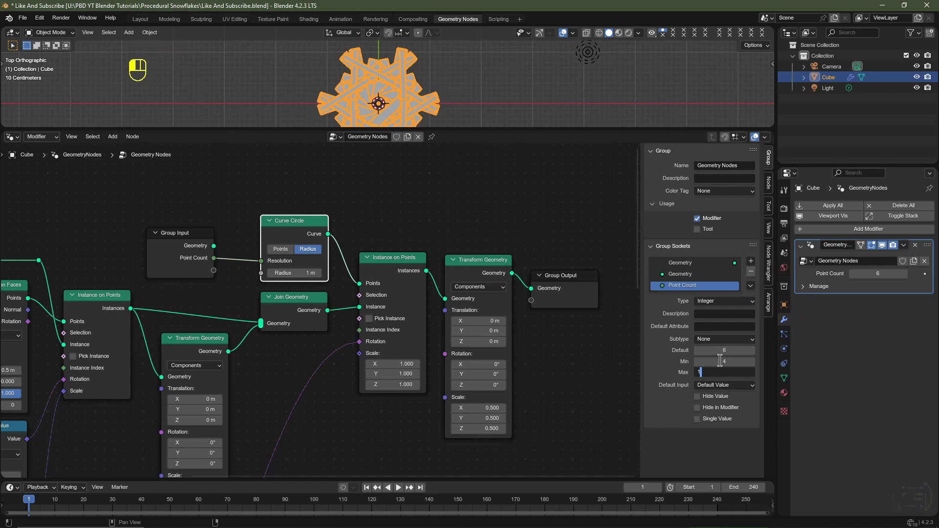
text(6)
key(Return)
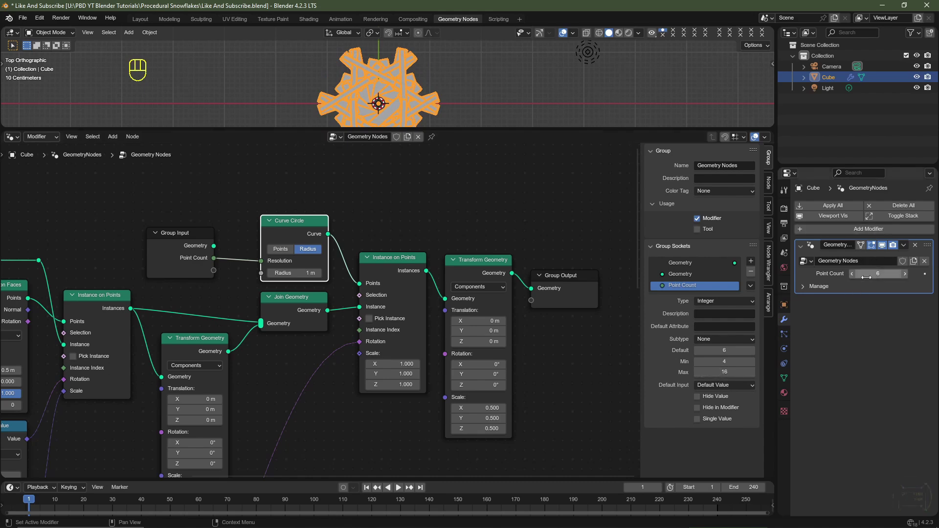
drag(867, 278, 908, 278)
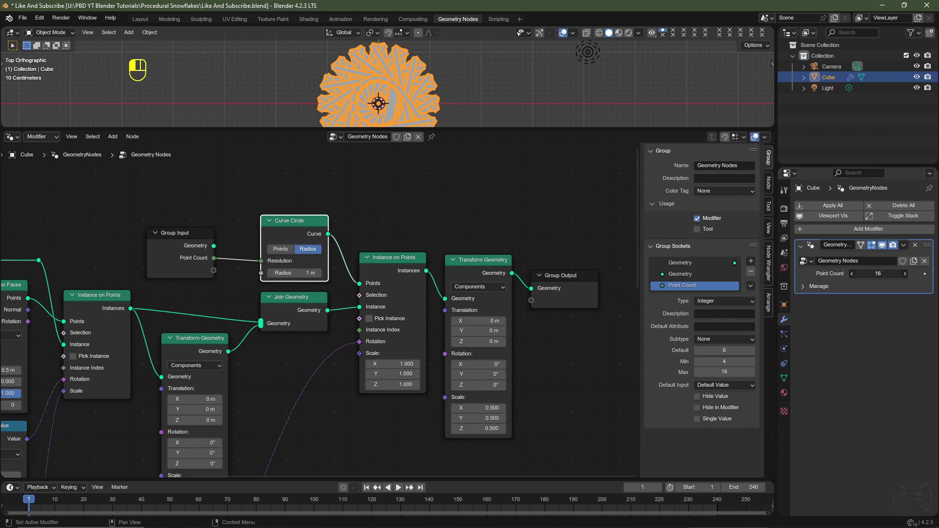
right_click(866, 277)
Step: Move the Group Input node back to the start of the node tree, ahead of the Grid node
scroll(189, 319, down, 7)
middle_drag(189, 320, 363, 271)
click(443, 207)
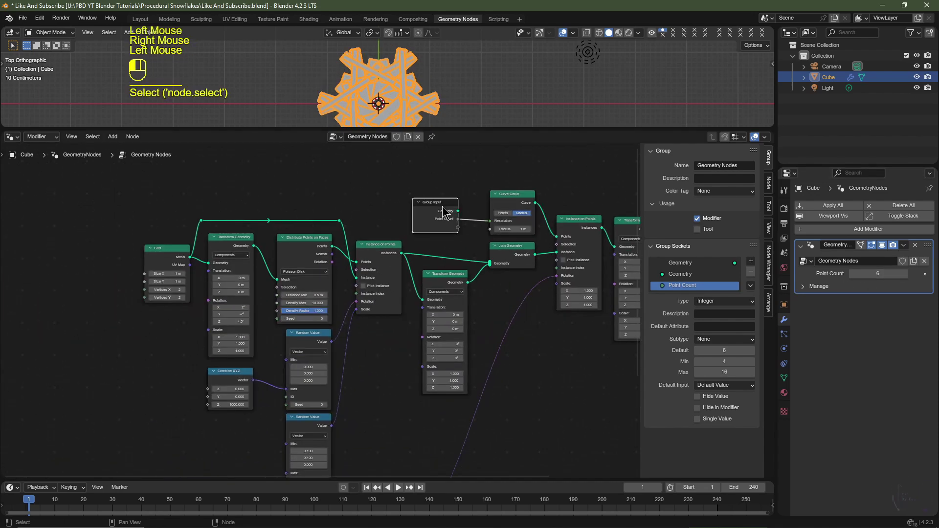
drag(444, 211, 88, 356)
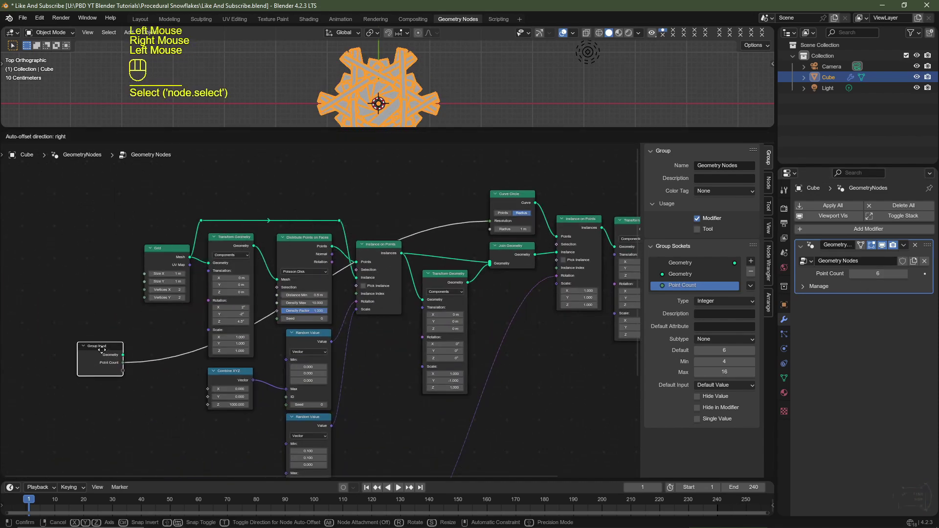
Step: Try out the Distribute Points on Faces seed and expose it as a new group input
scroll(301, 374, up, 2)
middle_drag(311, 330, 344, 282)
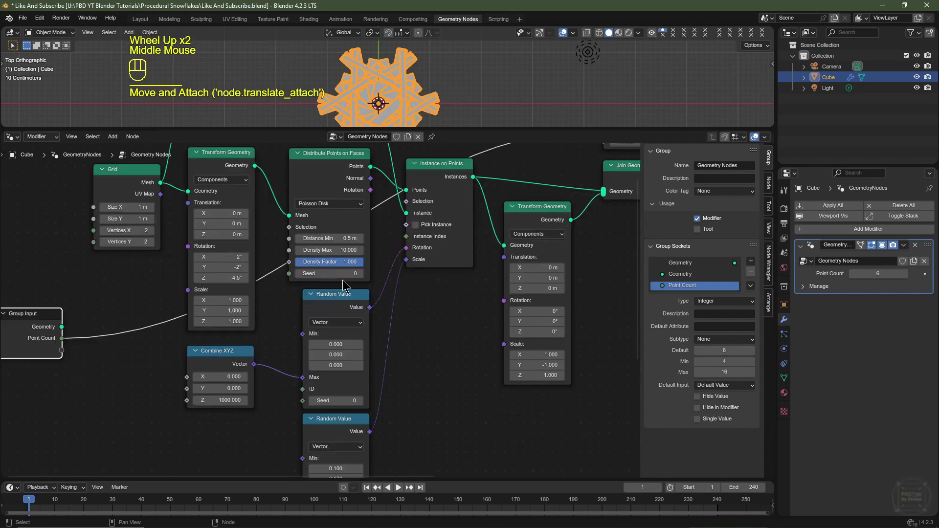
drag(343, 275, 367, 275)
right_click(342, 275)
middle_drag(285, 270, 385, 211)
scroll(384, 211, down, 1)
scroll(383, 215, down, 1)
middle_drag(416, 164, 387, 200)
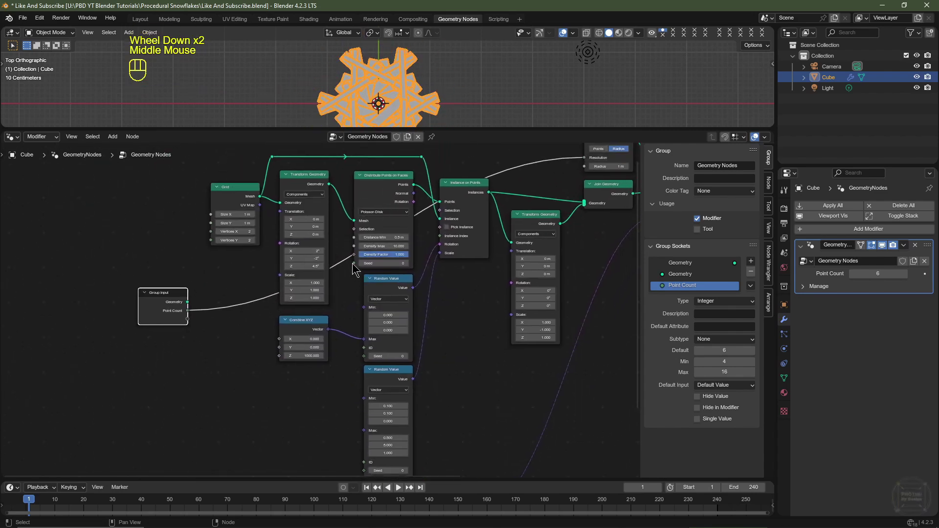
drag(353, 263, 187, 325)
Step: Link the Group Input's Seed to the Seed inputs of both Random Value nodes
click(384, 288)
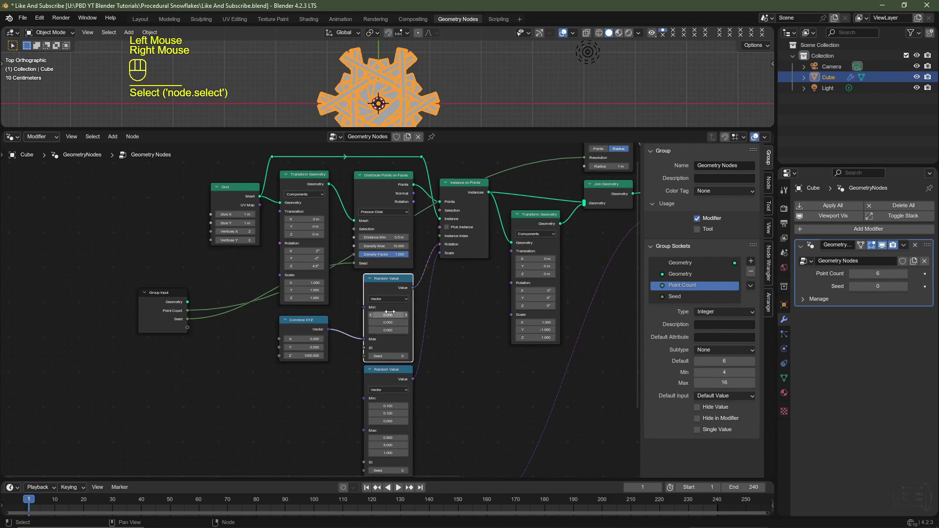
click(384, 287)
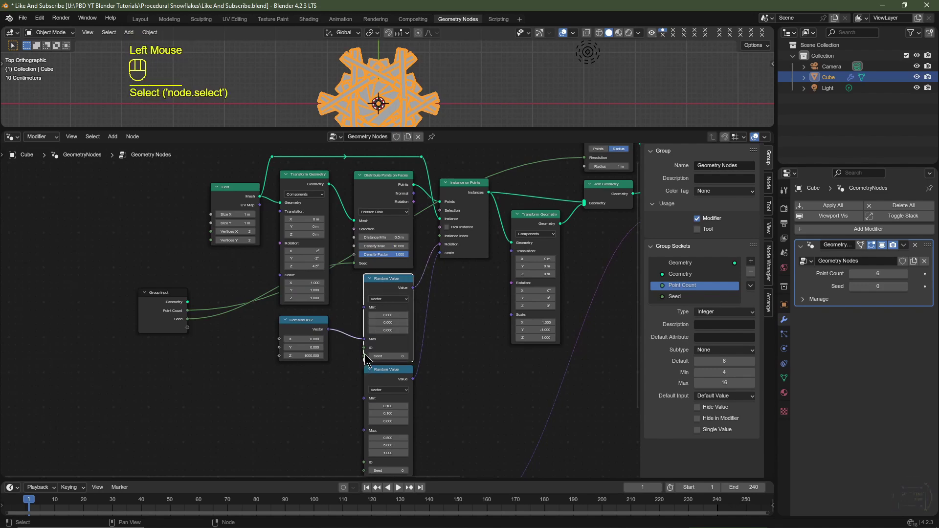
drag(365, 357, 188, 320)
middle_drag(385, 377, 326, 346)
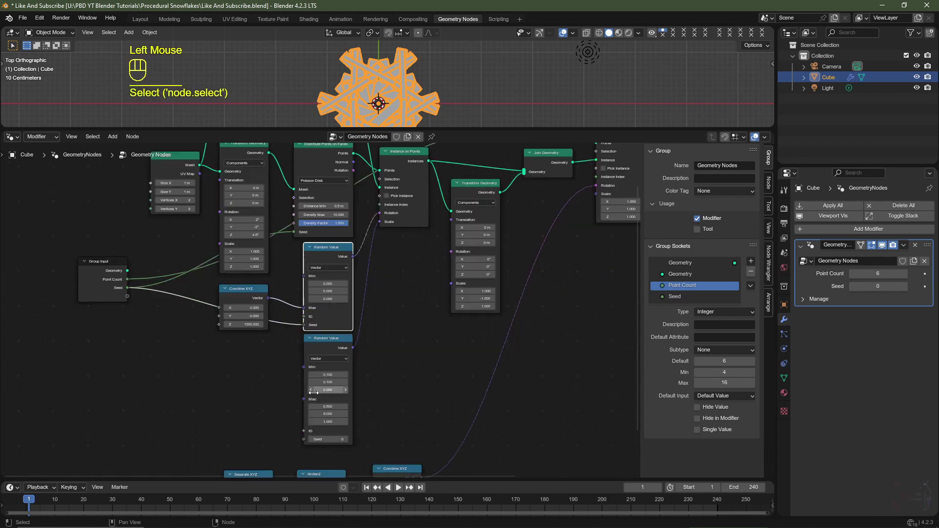
click(328, 350)
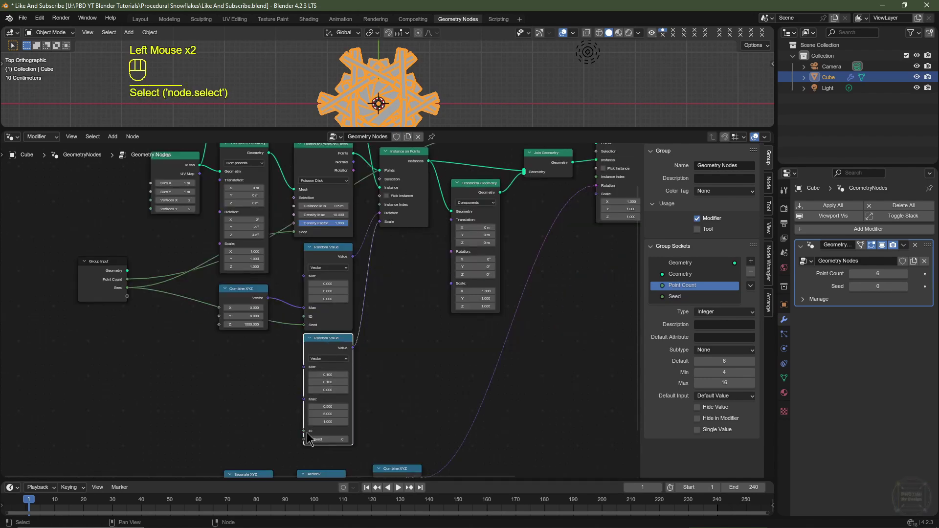
drag(305, 439, 138, 290)
Step: Try out the modifier's Seed value and undo the last change
mouse_move(874, 287)
mouse_down()
mouse_move(934, 286)
mouse_move(874, 287)
mouse_up()
scroll(321, 243, up, 3)
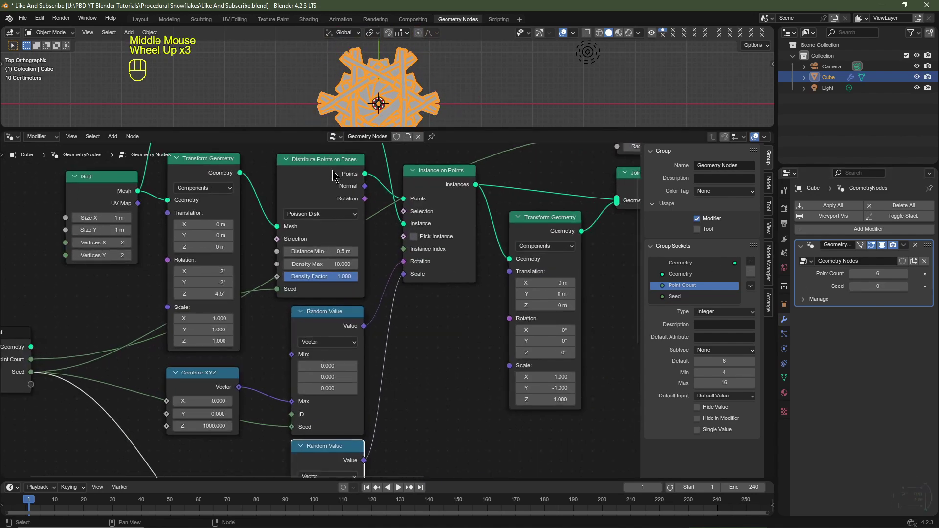
key(ctrl+z)
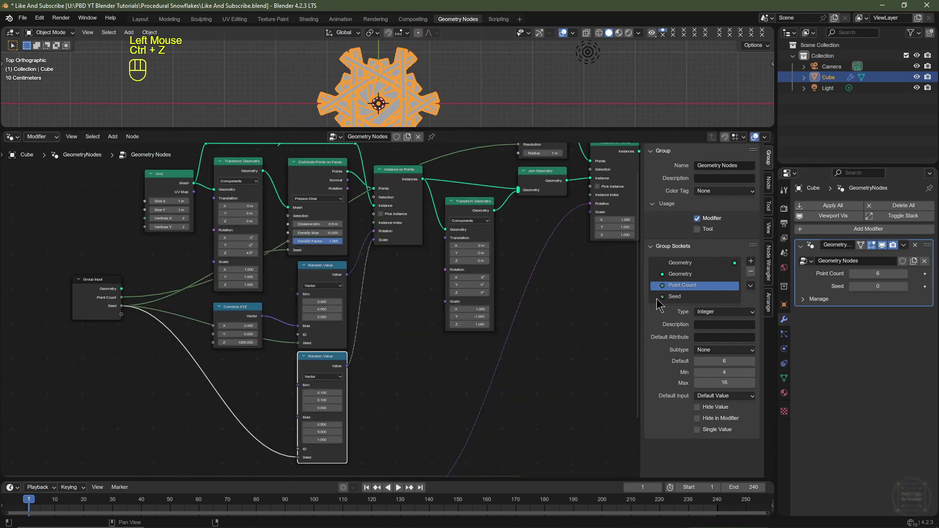
Step: Rename the Seed group socket to Seed Pattern
click(678, 297)
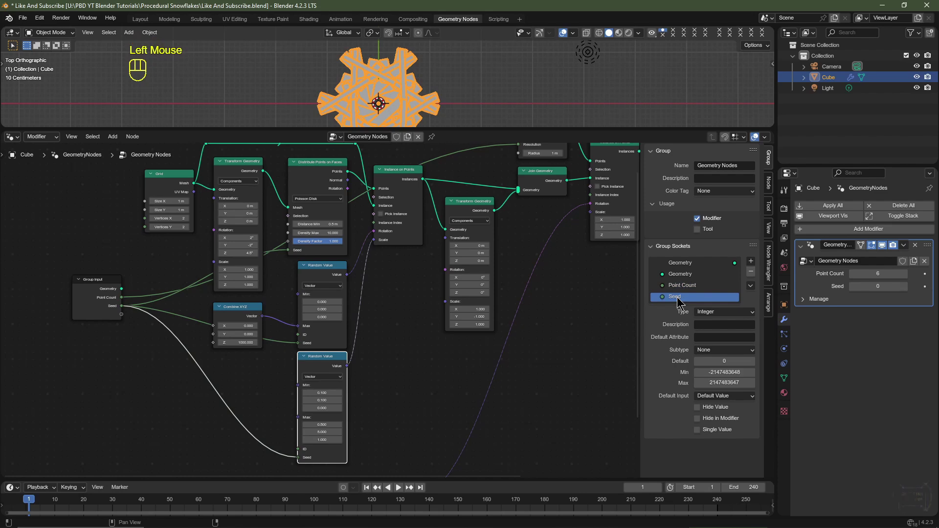
double_click(677, 297)
key(Right)
text(Pattern)
key(Return)
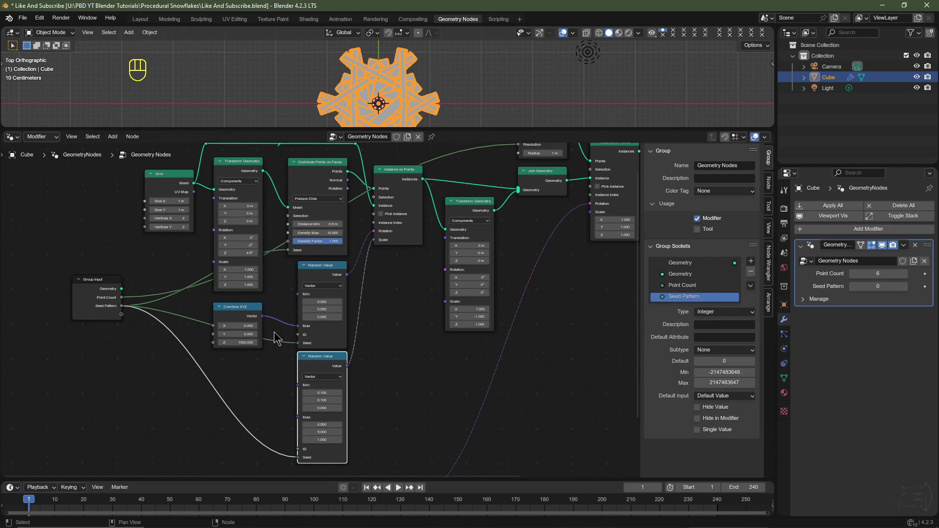
Step: Expose the Z value of the Combine XYZ node as a new group input
scroll(240, 344, up, 2)
drag(200, 352, 69, 315)
right_click(198, 353)
Step: Rename the Z group socket to Point Rotation, restrict it to a single value, and try it out in the modifier
double_click(684, 309)
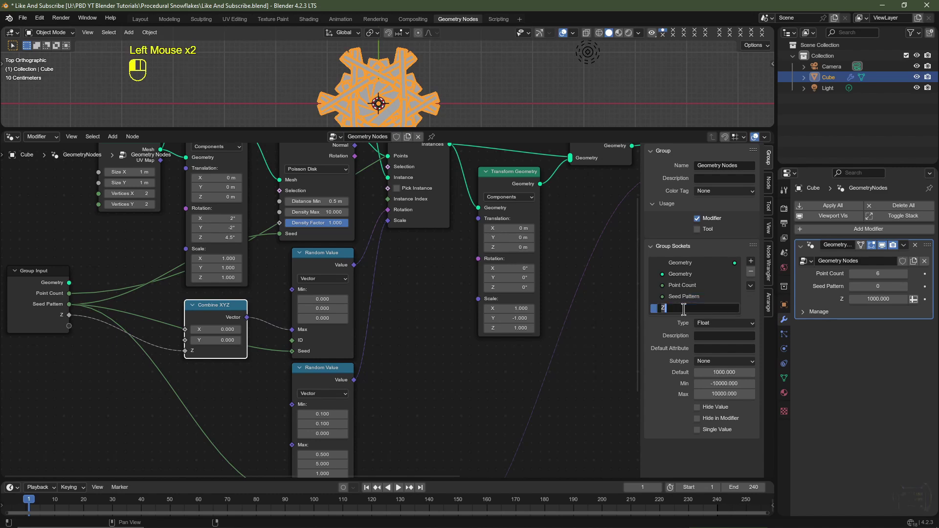
text(Point Rotatio)
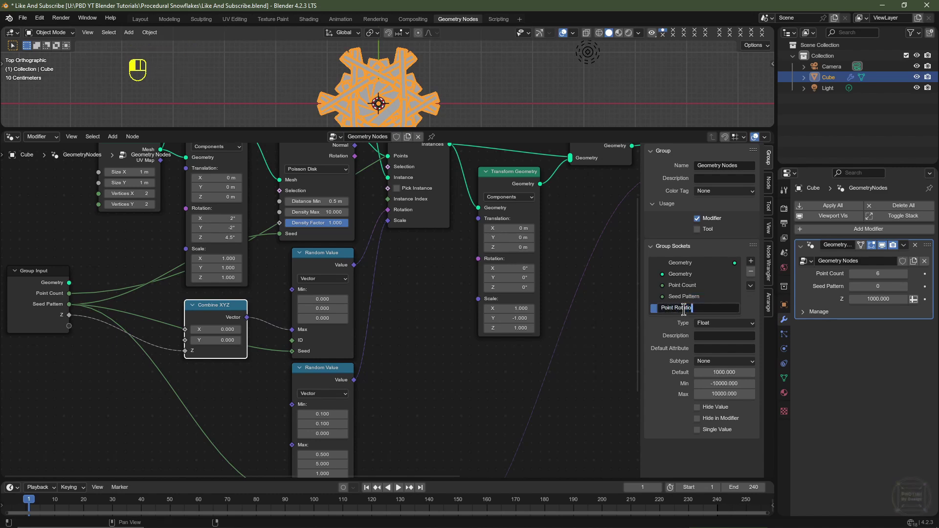
text(n)
key(Return)
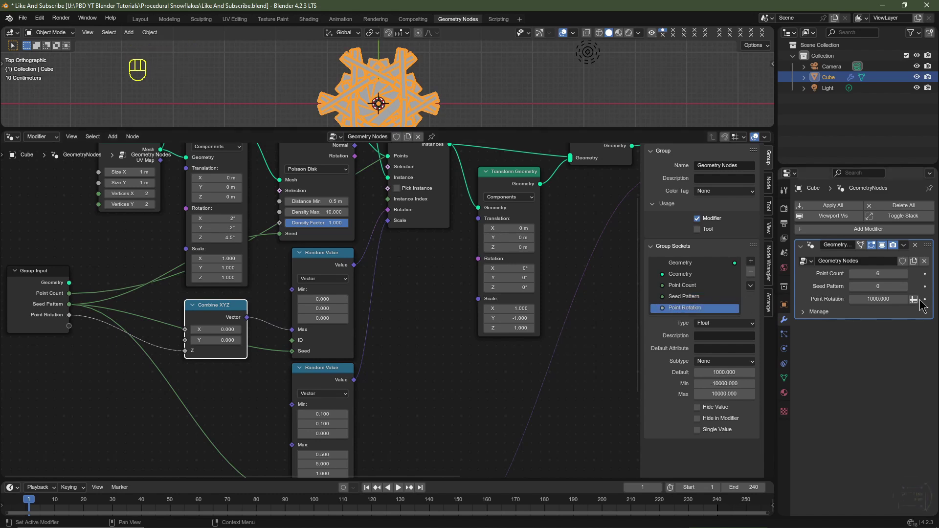
click(697, 430)
drag(879, 299, 862, 299)
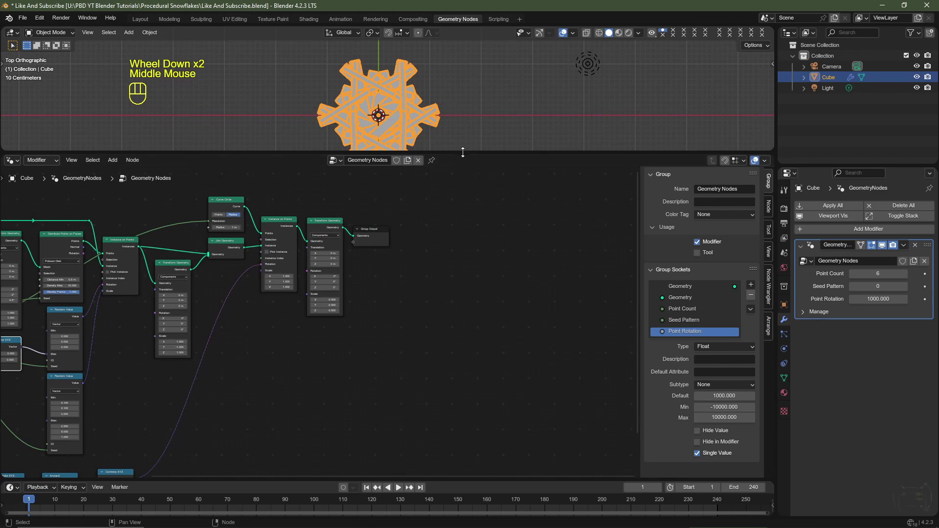
Step: Enlarge the 3D viewport and split it into two side-by-side areas
drag(463, 153, 465, 310)
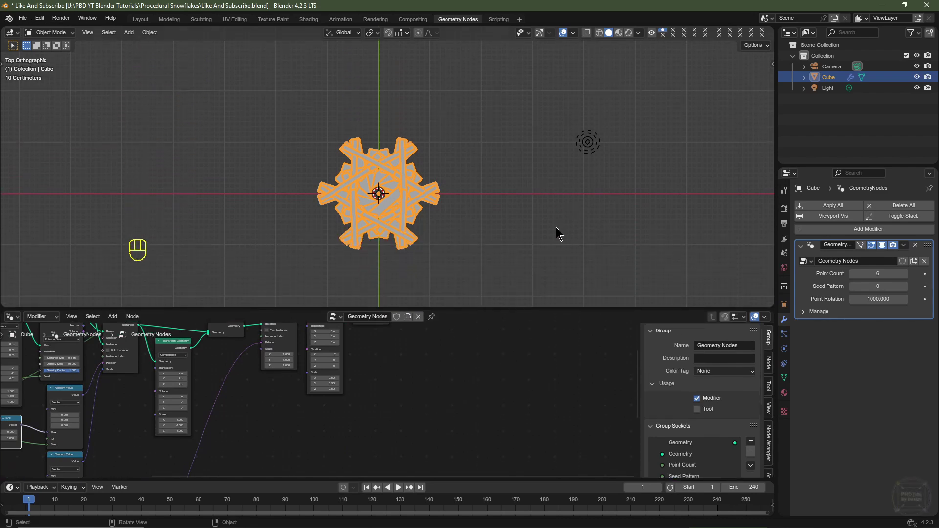
click(4, 32)
drag(4, 32, 306, 47)
click(14, 26)
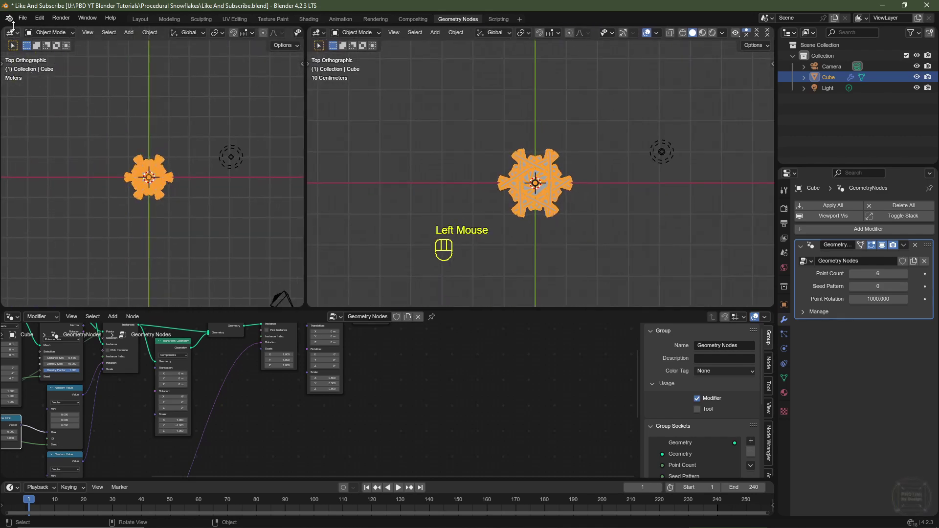
Step: Switch the new narrower viewport area to the Shader Editor and hide its sidebar
click(13, 35)
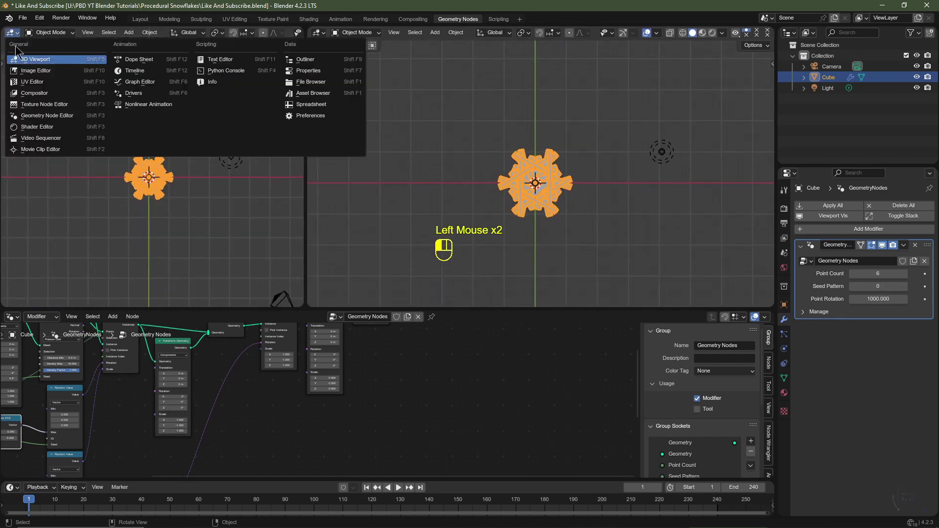
click(56, 128)
key(n)
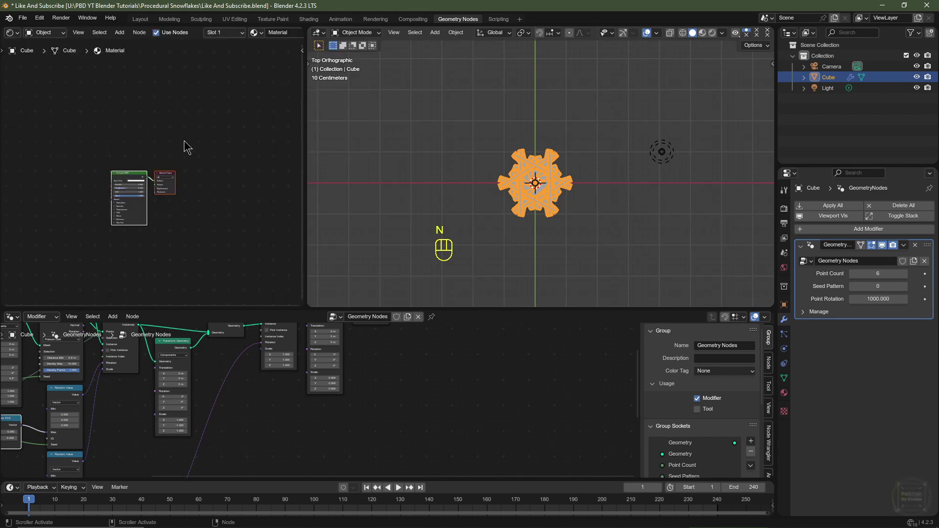
Step: Rename the cube's material to Snowflake
scroll(265, 32, down, 3)
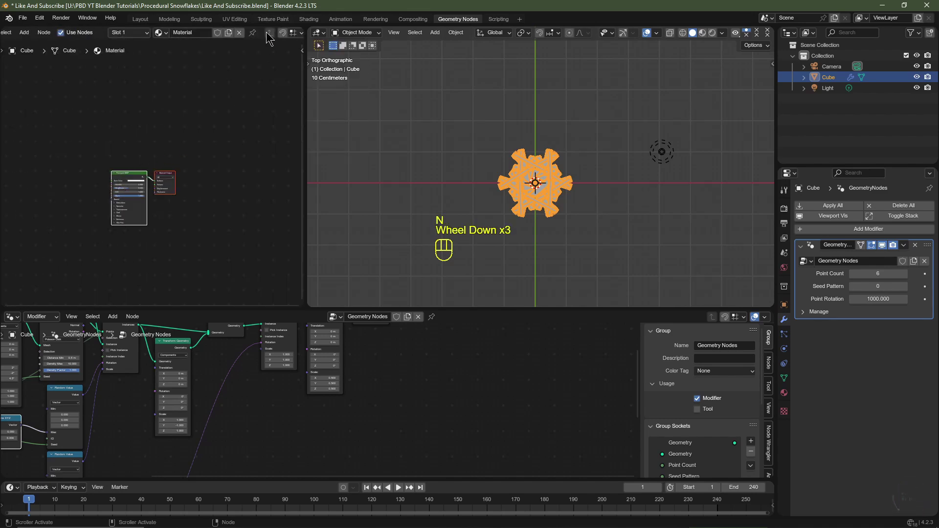
click(189, 33)
click(190, 33)
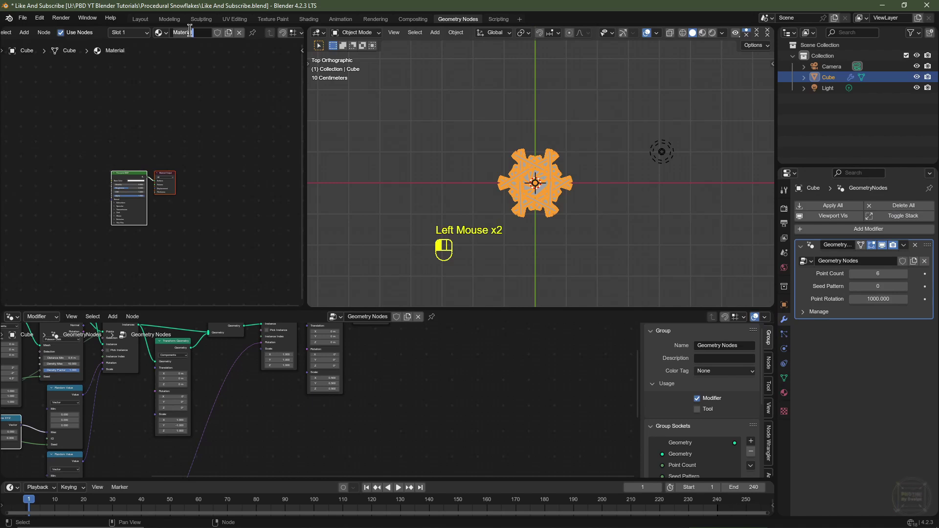
text(Snowflake)
key(Return)
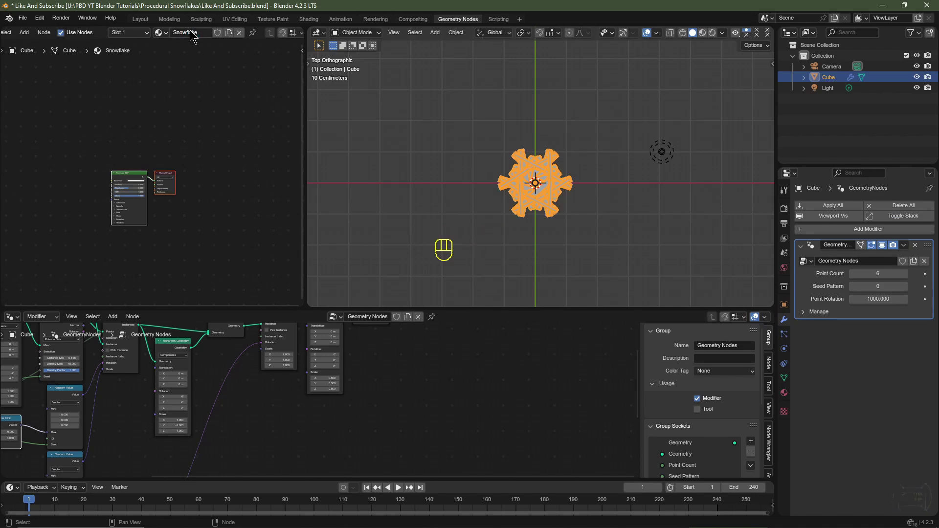
Step: Replace the Principled BSDF with an Emission shader and connect it to the Material Output's Surface
scroll(122, 179, up, 5)
click(122, 178)
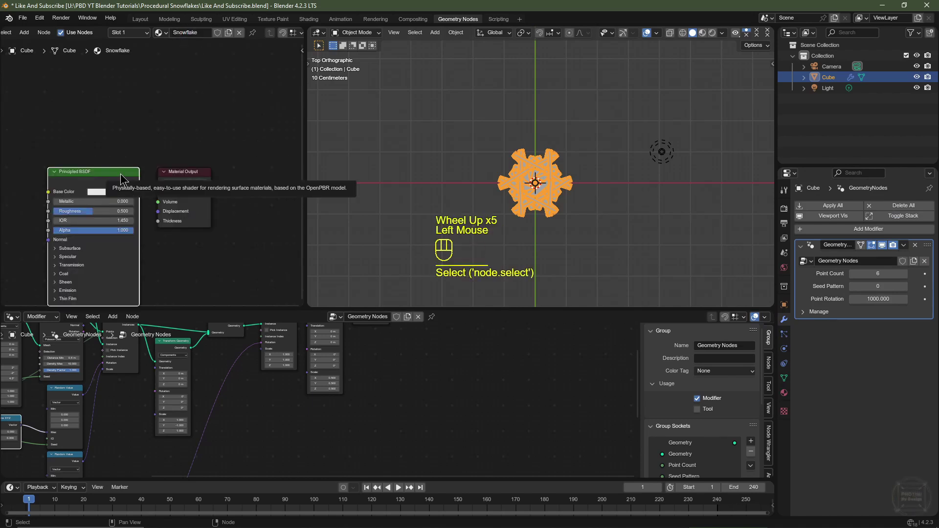
key(Delete)
key(shift+a)
key(shift+a)
mouse_move(37, 238)
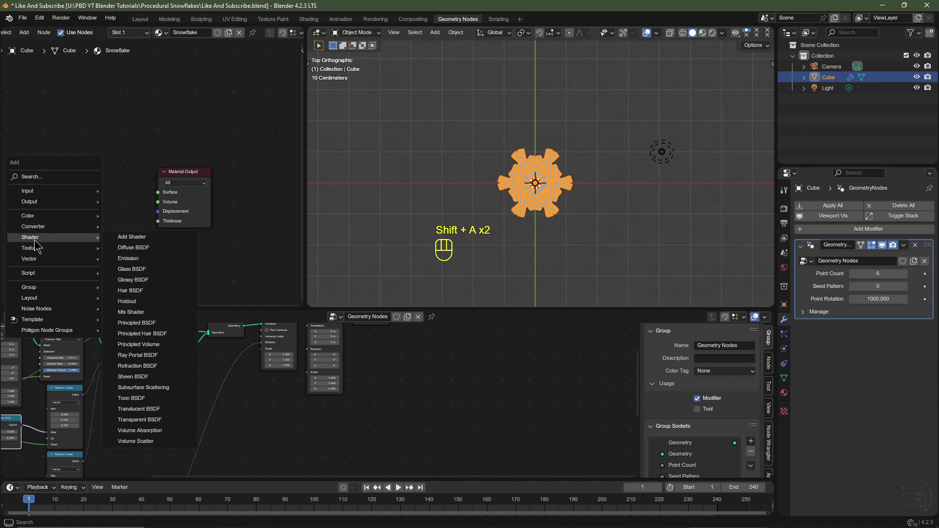
click(145, 260)
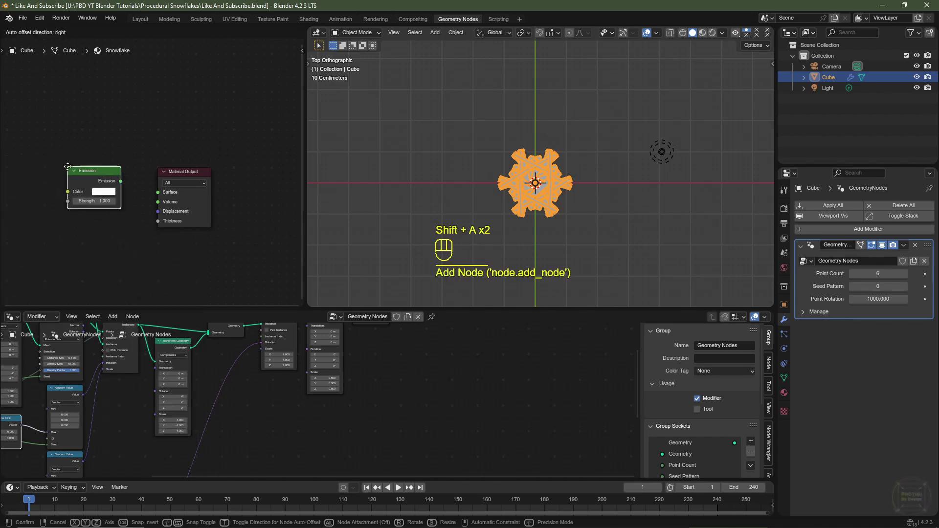
click(67, 175)
drag(120, 189, 157, 193)
Step: Enlarge the geometry node editor and close the Shader Editor area so the 3D viewport spans the full width
drag(461, 309, 477, 217)
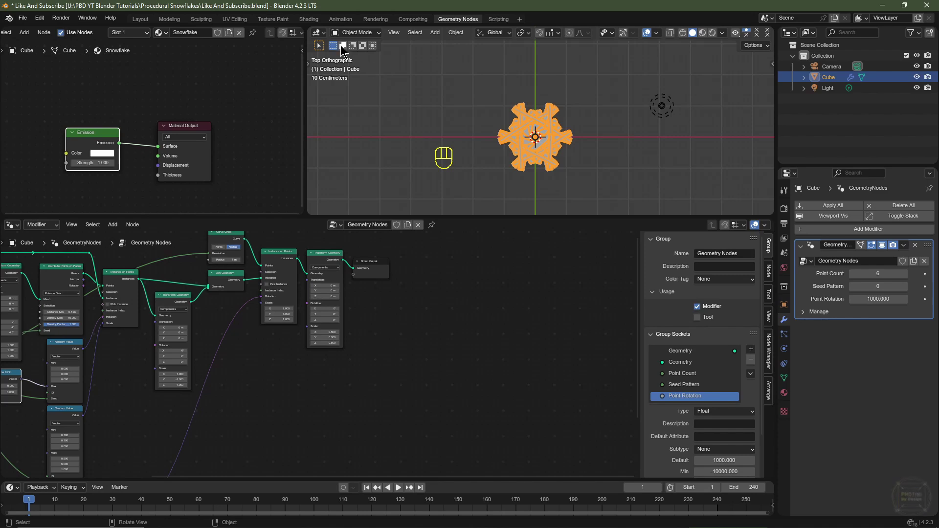
click(311, 33)
drag(311, 31, 201, 47)
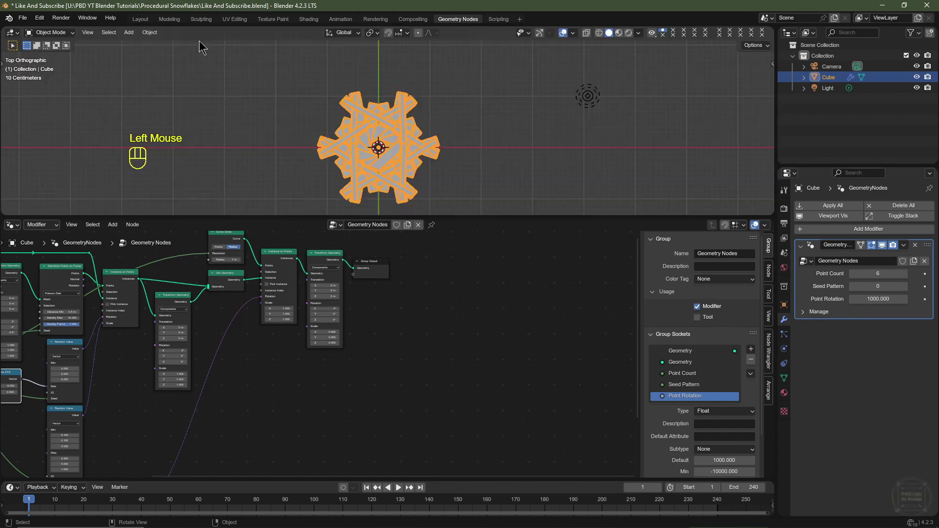
Step: Insert a Set Material node between the final Transform Geometry and Group Output, and assign it the Snowflake material
scroll(390, 377, up, 2)
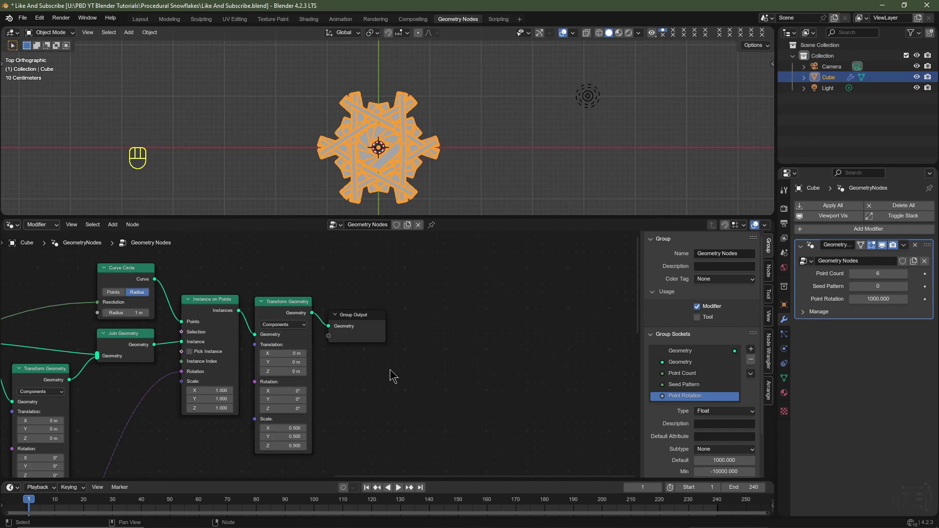
key(shift+a)
mouse_move(368, 410)
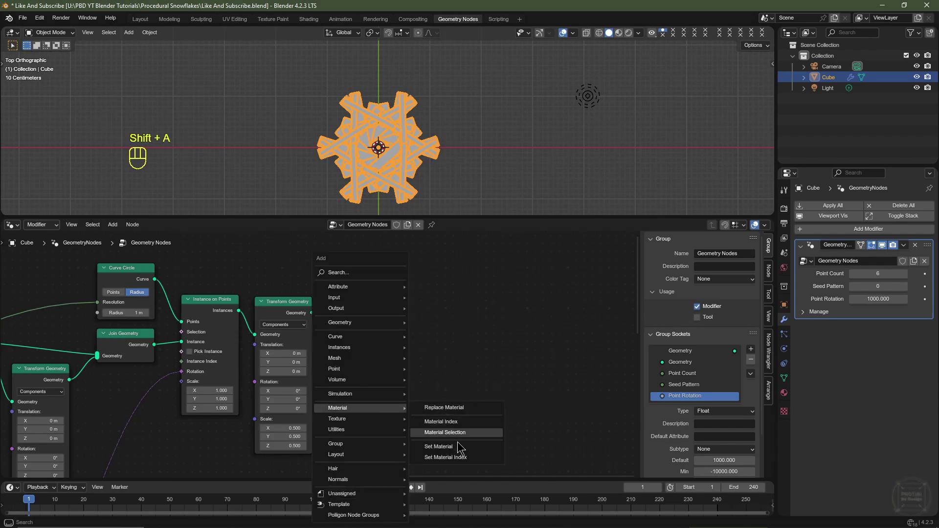
click(431, 446)
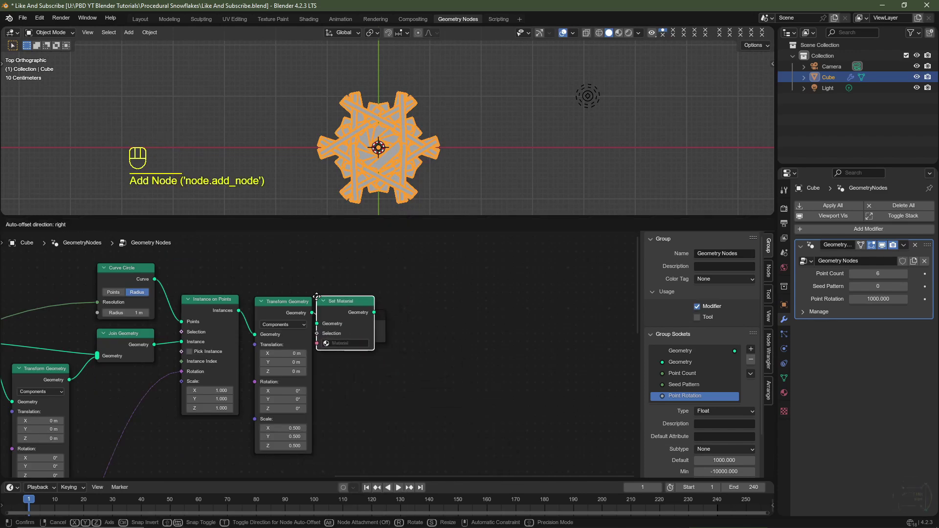
click(316, 297)
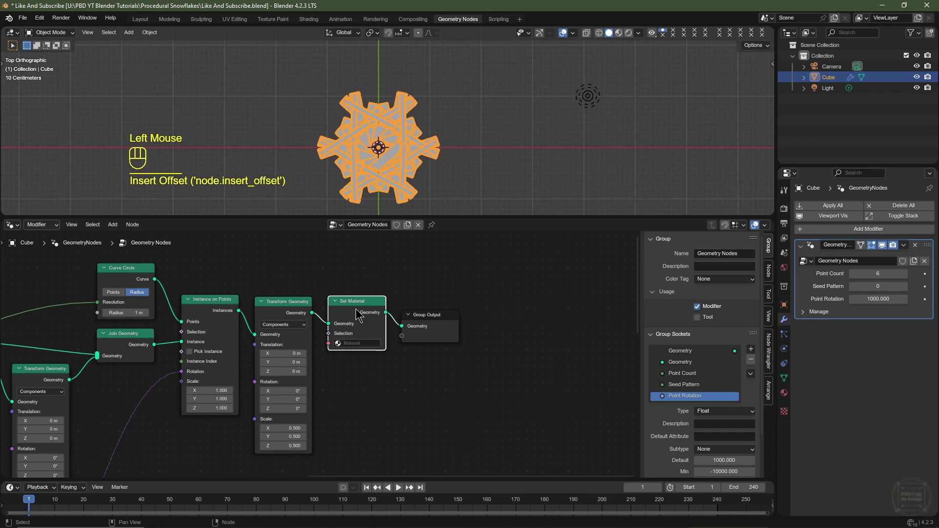
click(358, 343)
click(374, 362)
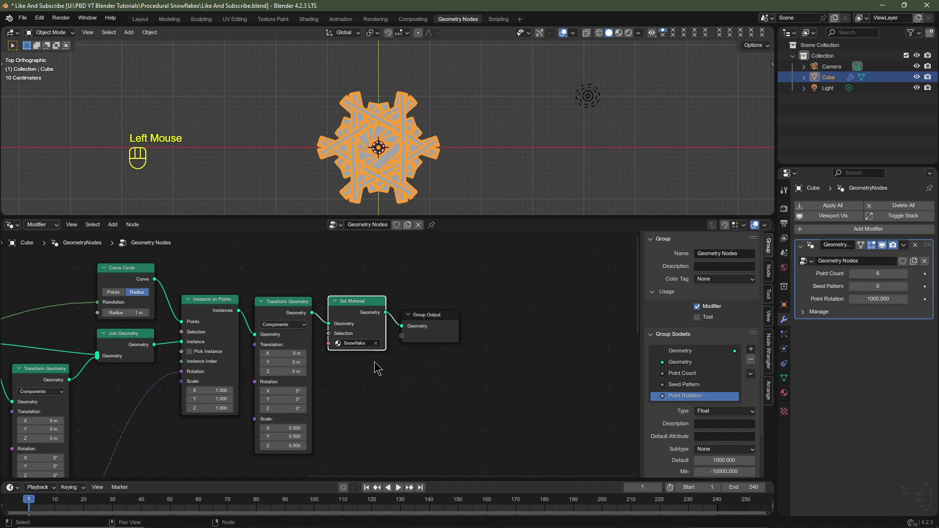
Step: Set the Seed Pattern to 734 and try to apply the Geometry Nodes modifier
drag(873, 286, 902, 286)
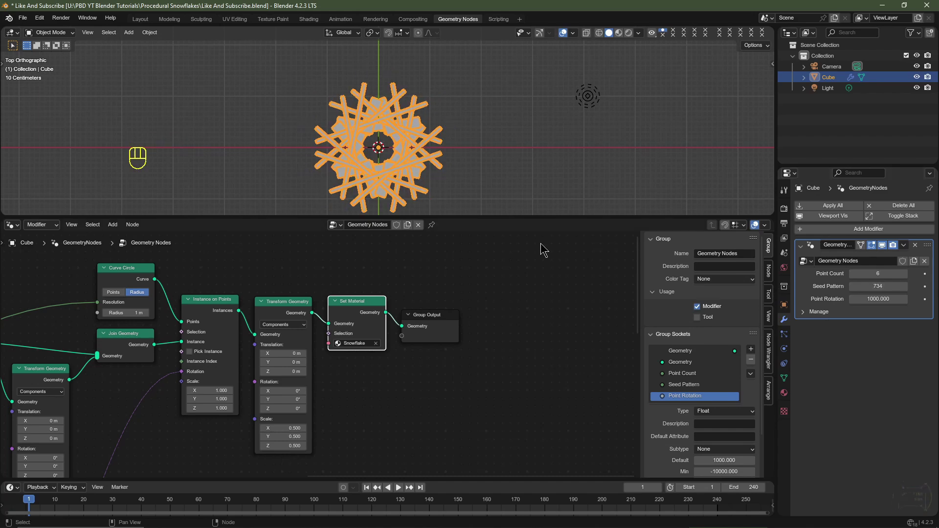
click(905, 245)
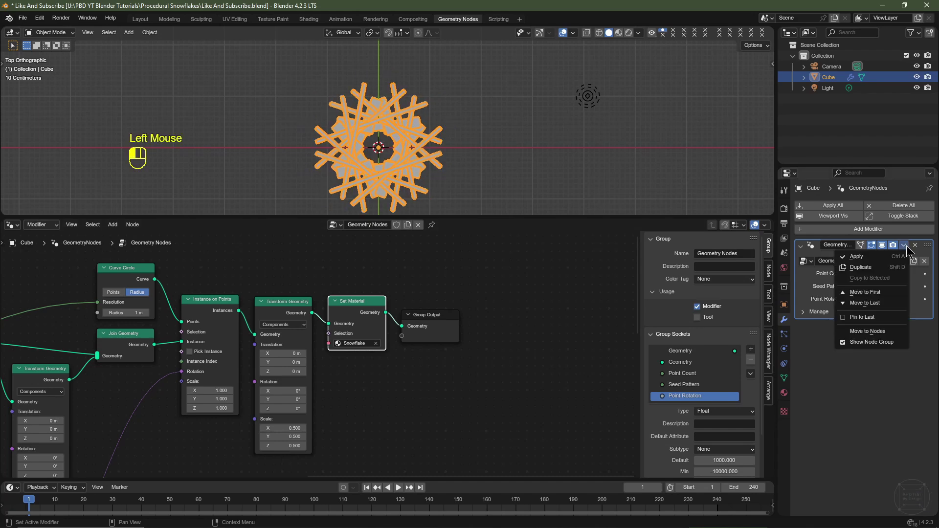
click(876, 259)
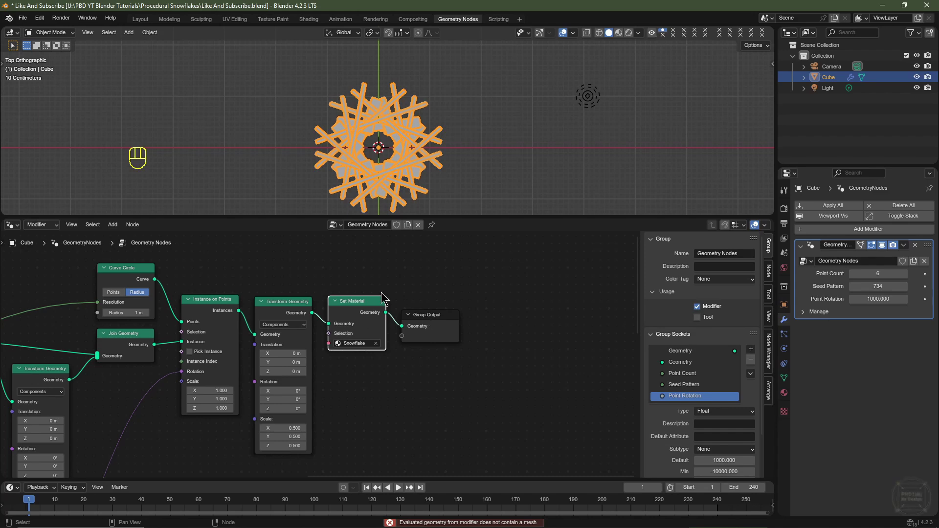
Step: Insert a Realize Instances node between the last Instance on Points and the Transform Geometry node that follows it
click(315, 293)
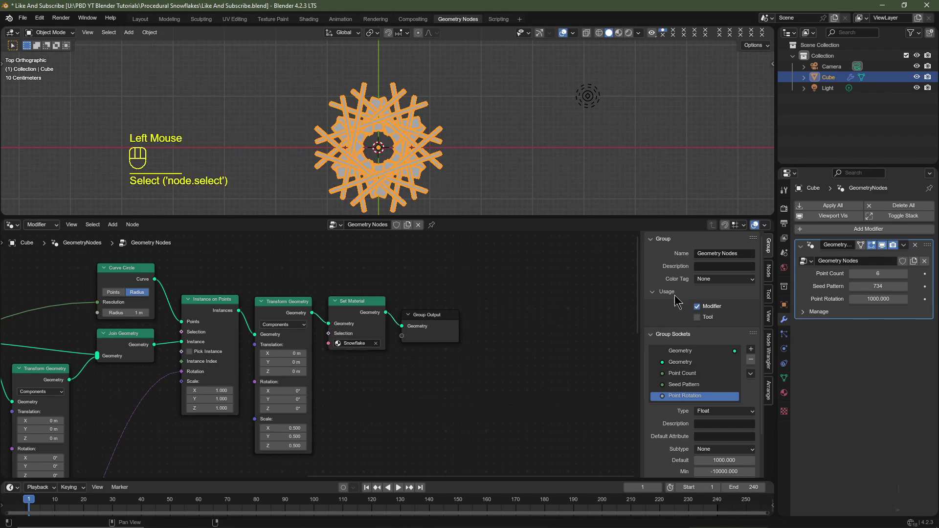
click(282, 287)
drag(304, 217, 304, 131)
scroll(316, 276, down, 1)
scroll(316, 275, up, 2)
click(287, 264)
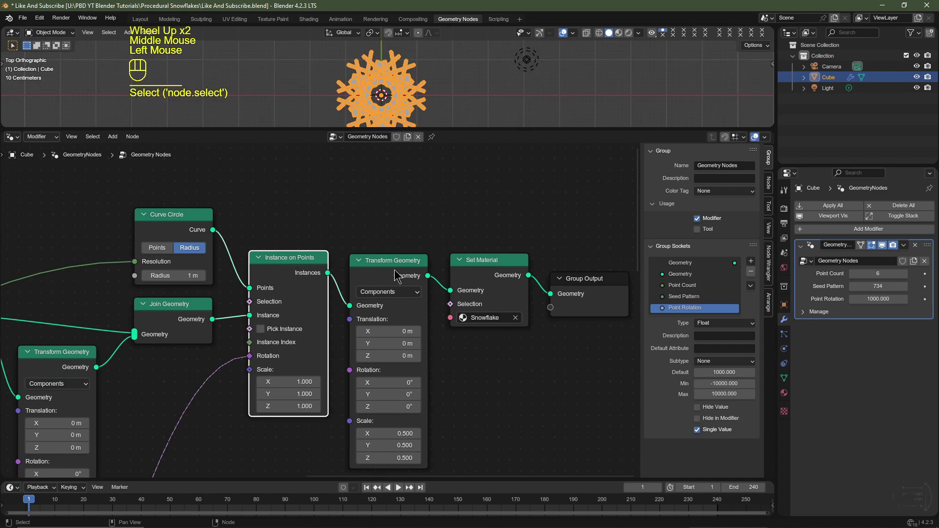
click(401, 273)
click(356, 208)
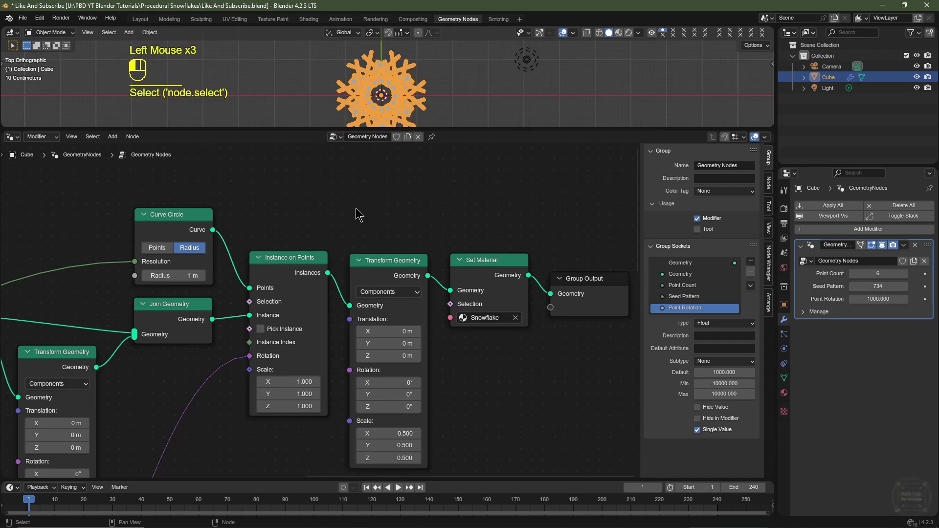
key(shift+a)
mouse_move(337, 154)
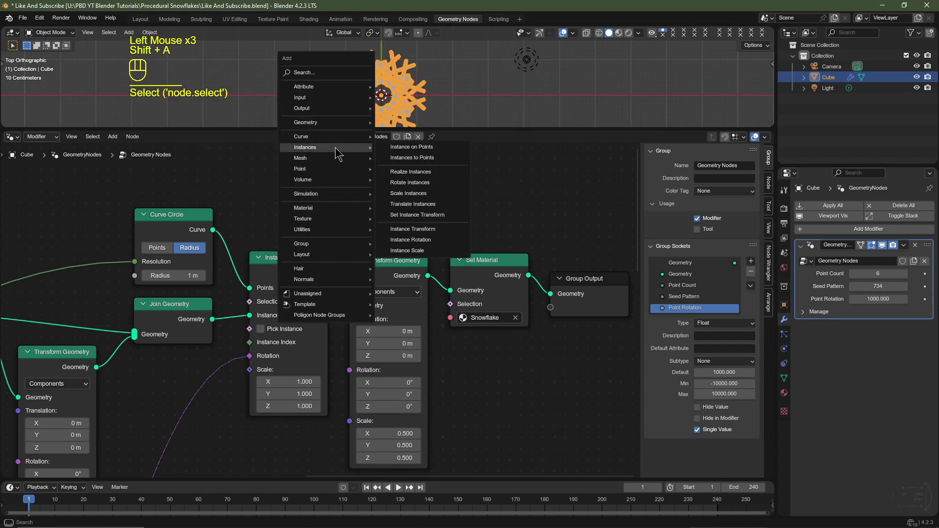
click(428, 172)
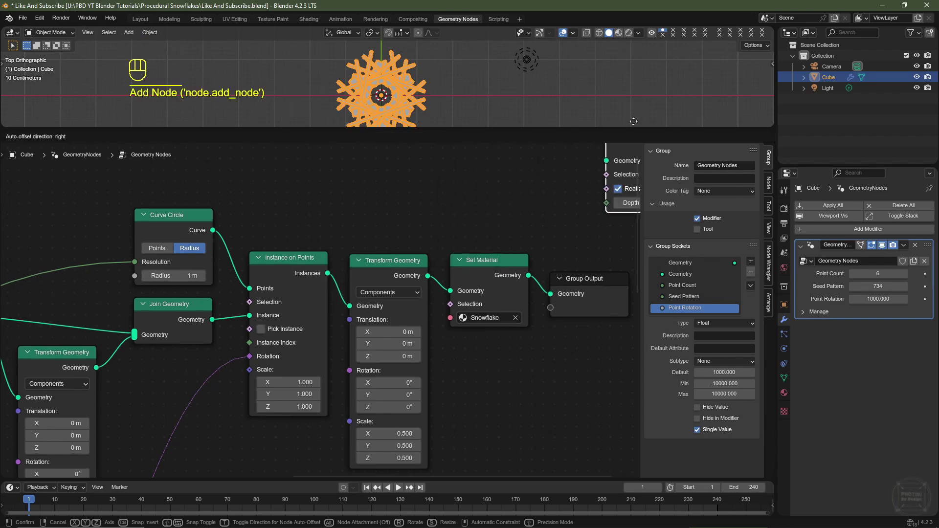
click(347, 293)
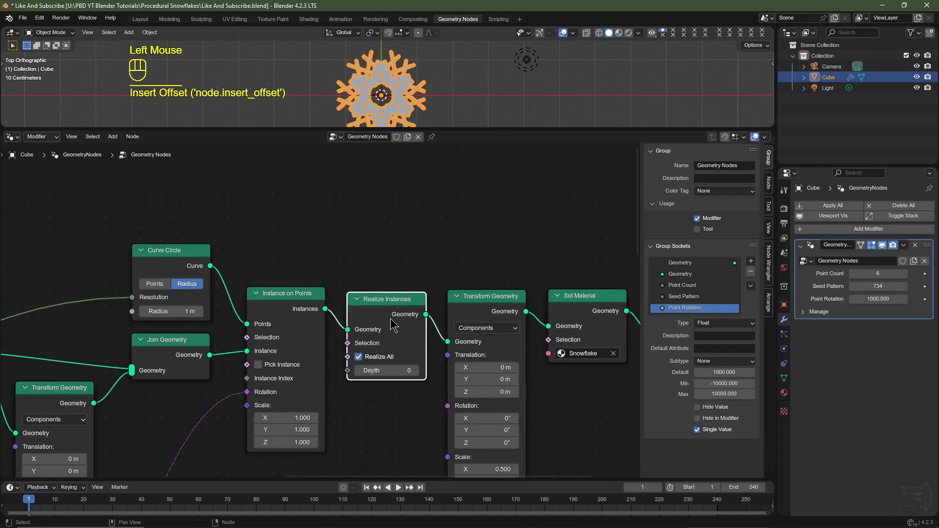
middle_drag(578, 377, 516, 347)
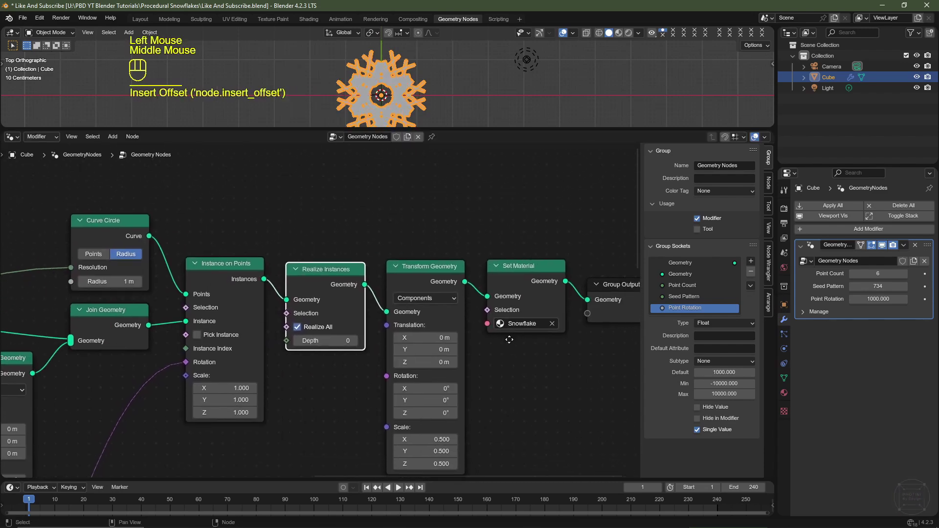
Step: Apply the Geometry Nodes modifier and briefly check the resulting mesh in Edit Mode
click(904, 245)
click(857, 256)
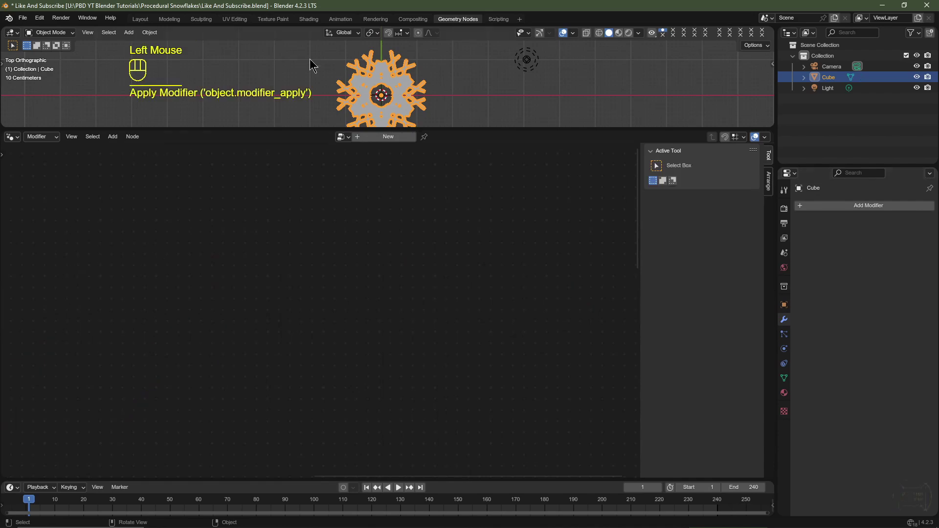
scroll(412, 104, up, 2)
key(Tab)
key(Tab)
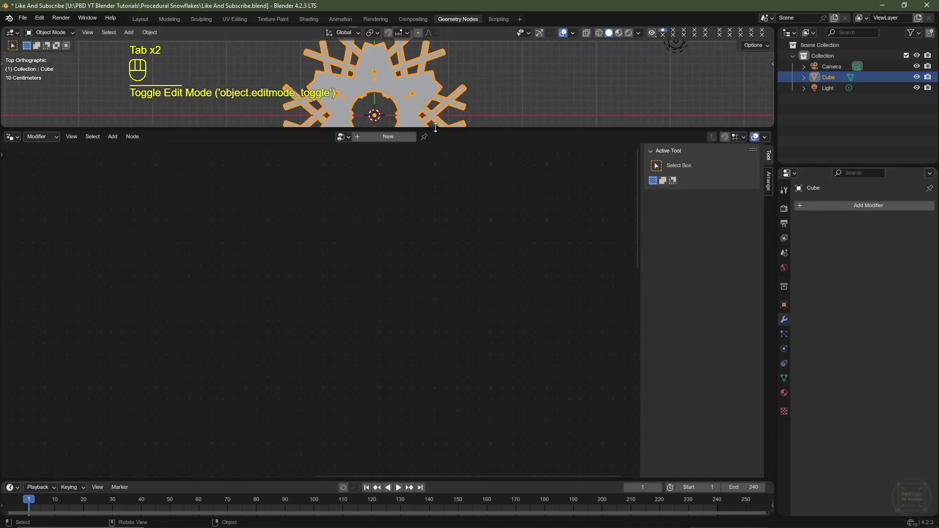
Step: Undo the Edit Mode check and the modifier application
key(ctrl+z)
key(ctrl+z)
key(ctrl+z)
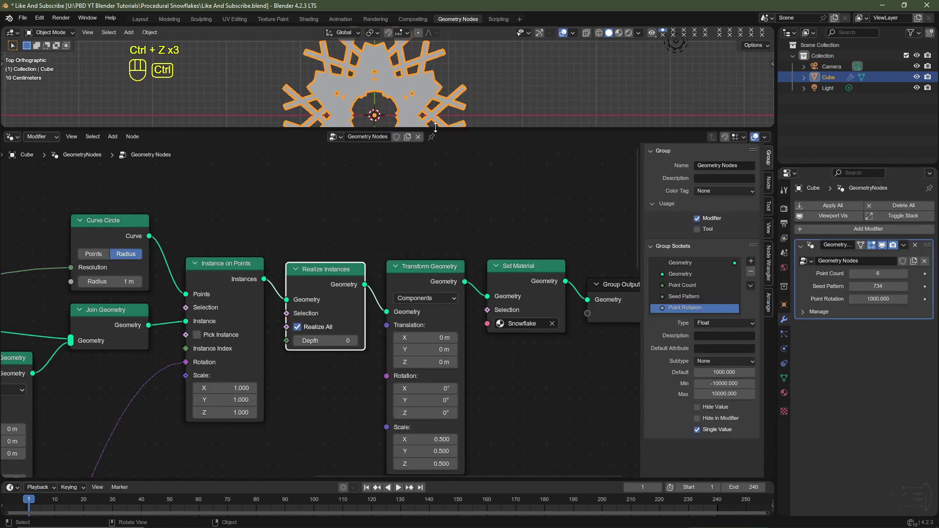
Step: Hide the node editor's sidebar and enlarge the editor to show the whole node tree
shift+middle_drag(490, 245, 577, 208)
scroll(577, 208, up, 1)
key(n)
drag(572, 130, 570, 48)
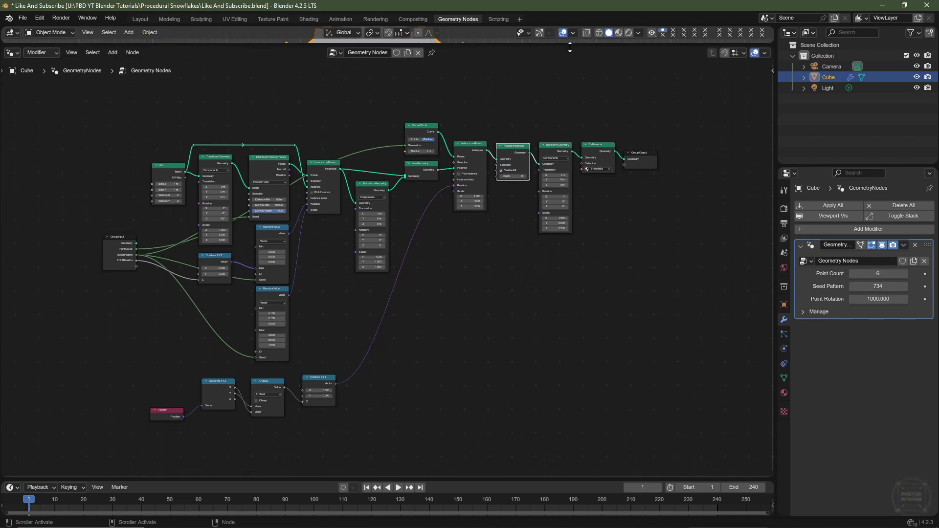
scroll(488, 331, up, 3)
middle_drag(487, 339, 504, 321)
scroll(486, 327, up, 1)
scroll(172, 289, down, 1)
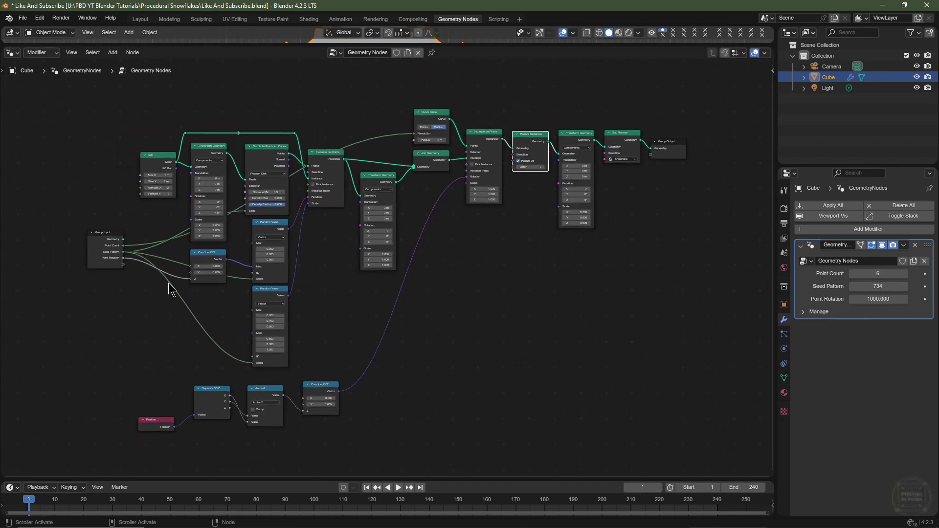
Step: Move Group Input farther from the tree and route its Point Count link above the nodes to Curve Circle using two reroutes
drag(108, 262, 52, 260)
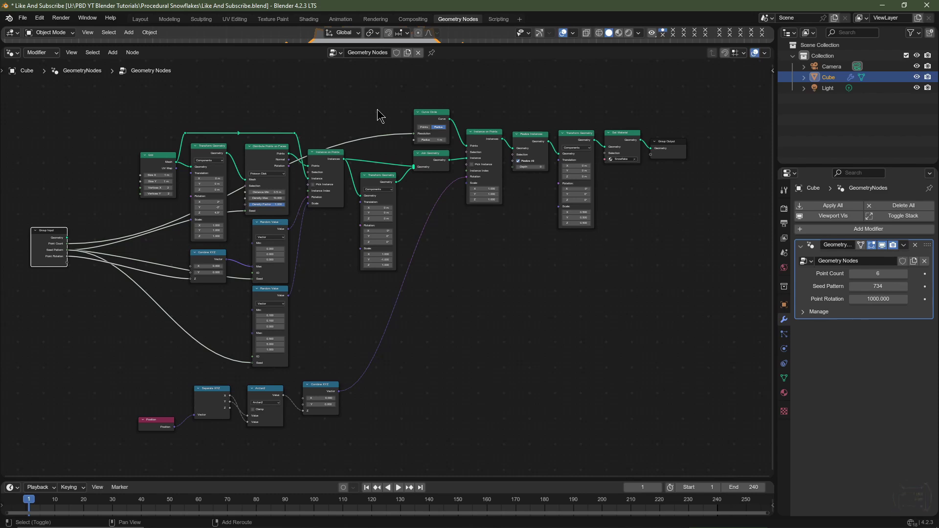
shift+right_drag(387, 146, 389, 147)
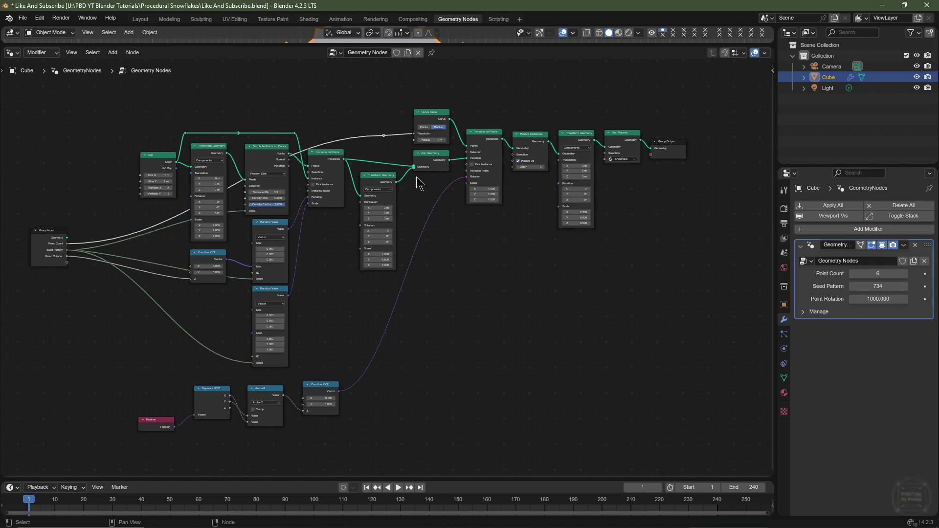
key(g)
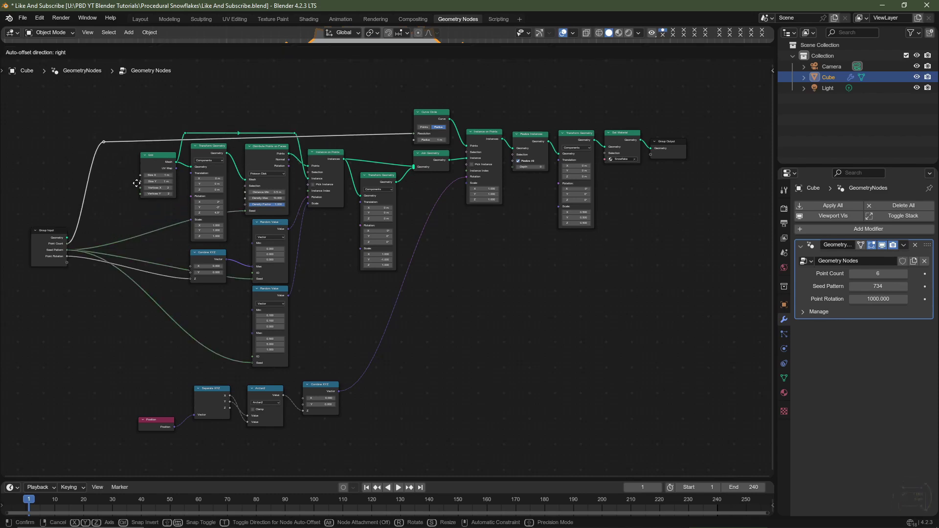
click(143, 166)
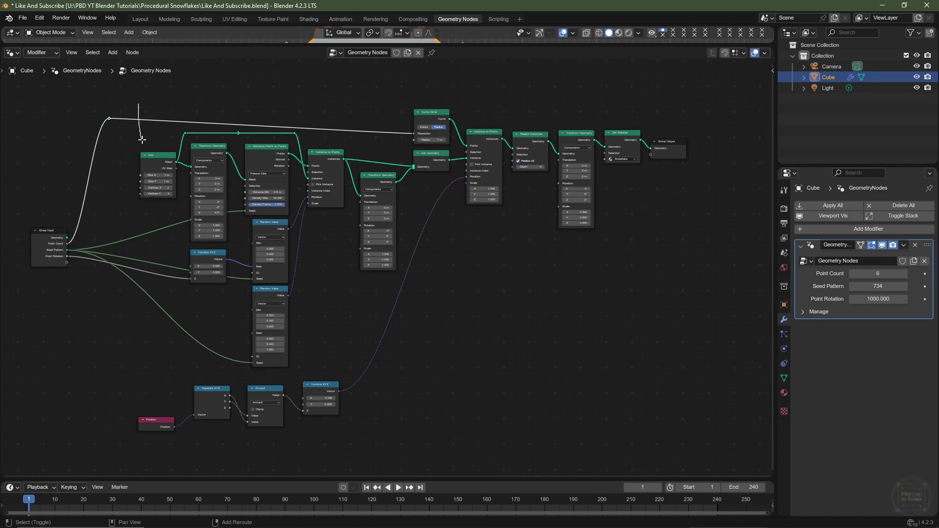
shift+right_drag(142, 139, 142, 144)
key(g)
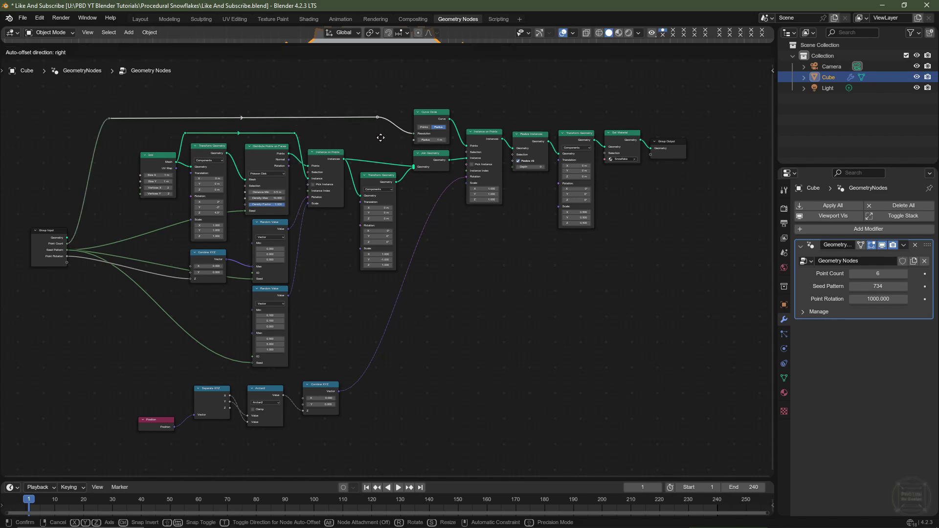
click(380, 137)
Step: Enlarge the 3D viewport to show the whole snowflake above the node editor
key(Home)
middle_drag(448, 279, 445, 269)
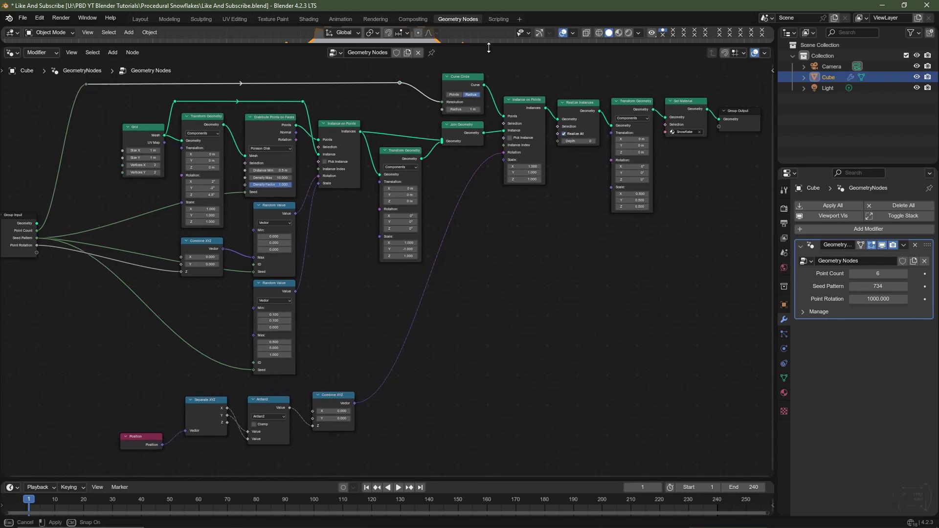
drag(489, 45, 489, 307)
shift+middle_drag(483, 256, 484, 232)
scroll(485, 239, down, 3)
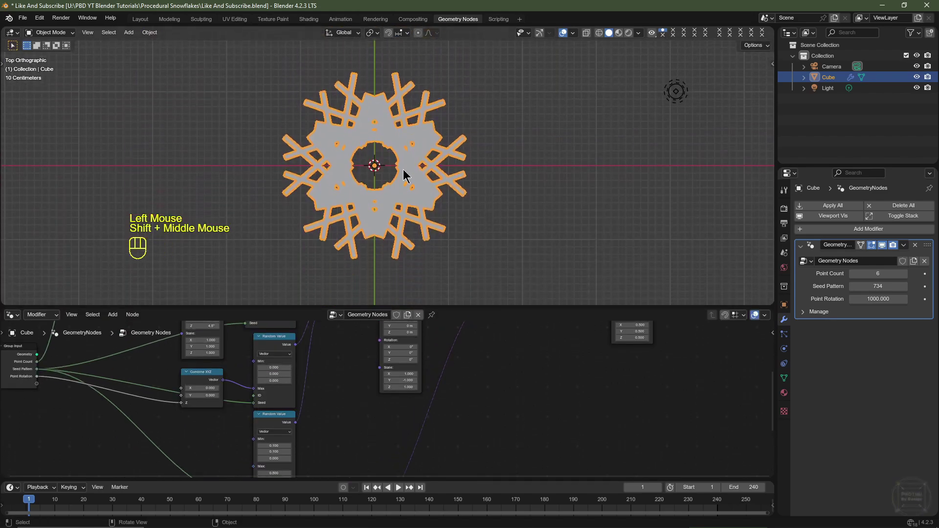
Step: Duplicate the snowflake twice along X, placing one copy on each side of the original, with the copies about 6.2 m apart
key(shift+d)
key(x)
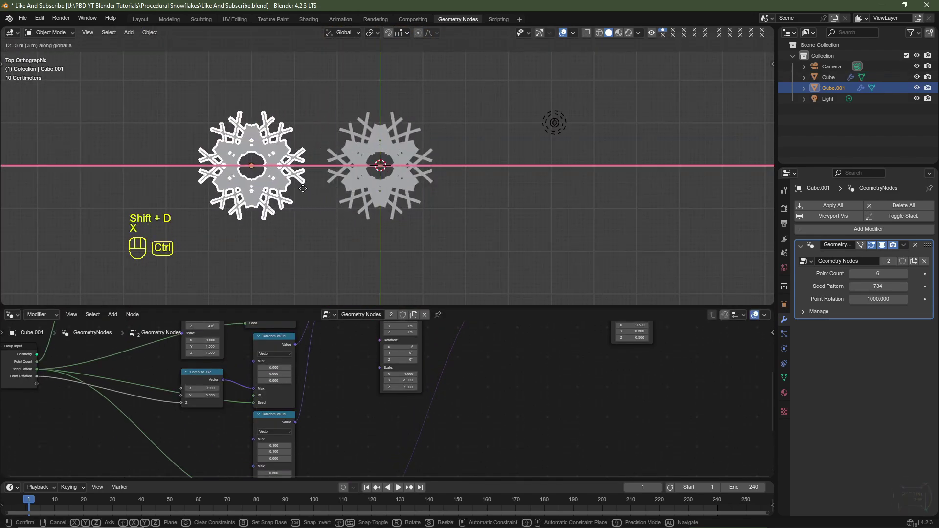
ctrl+click(300, 193)
key(shift+d)
key(x)
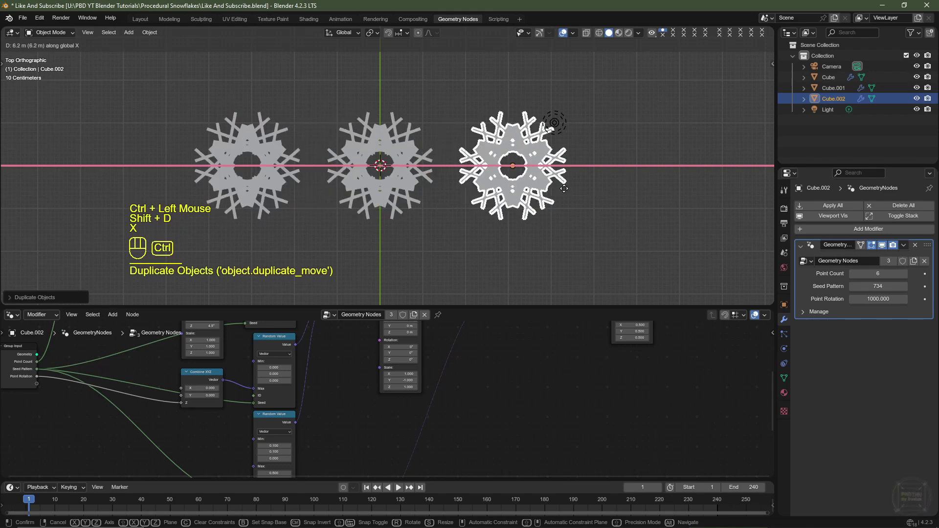
ctrl+click(567, 192)
Step: Vary the left copy's Seed Pattern and set the right copy's Seed Pattern to 815
click(250, 193)
drag(861, 286, 881, 286)
click(517, 192)
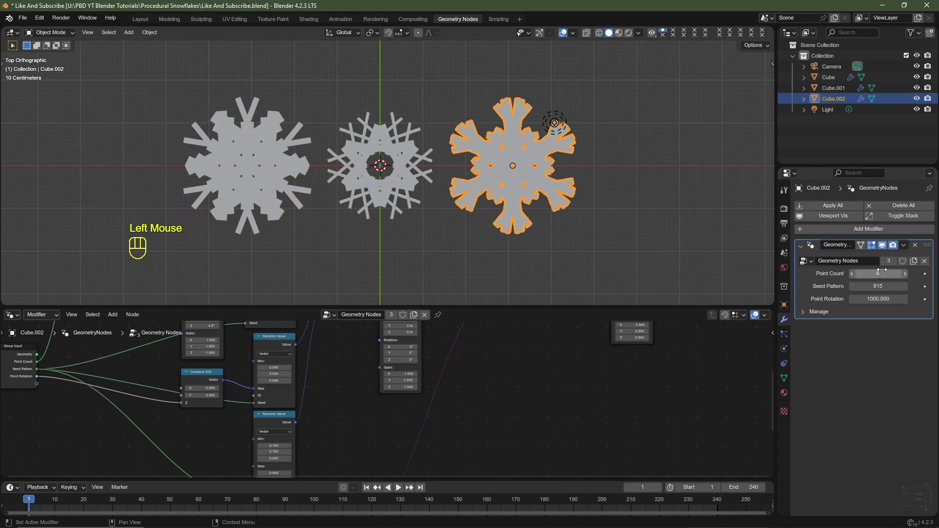
Step: Try different Point Count values on the right snowflake copy, including 9 and 5
click(905, 274)
click(905, 274)
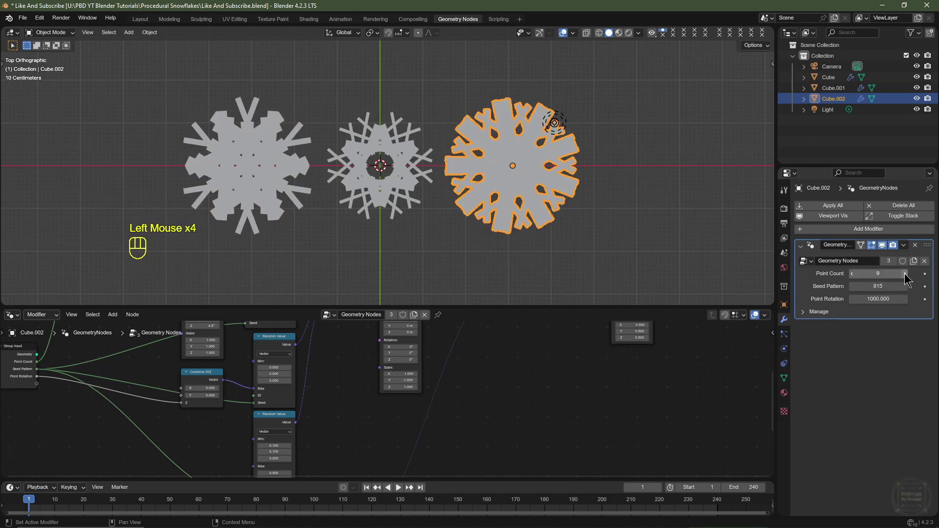
drag(904, 274, 877, 274)
click(904, 273)
click(905, 273)
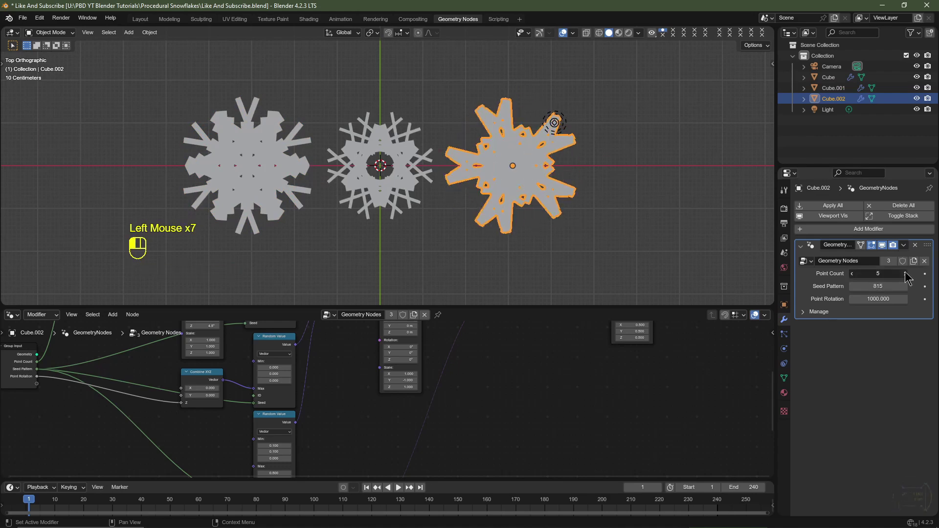